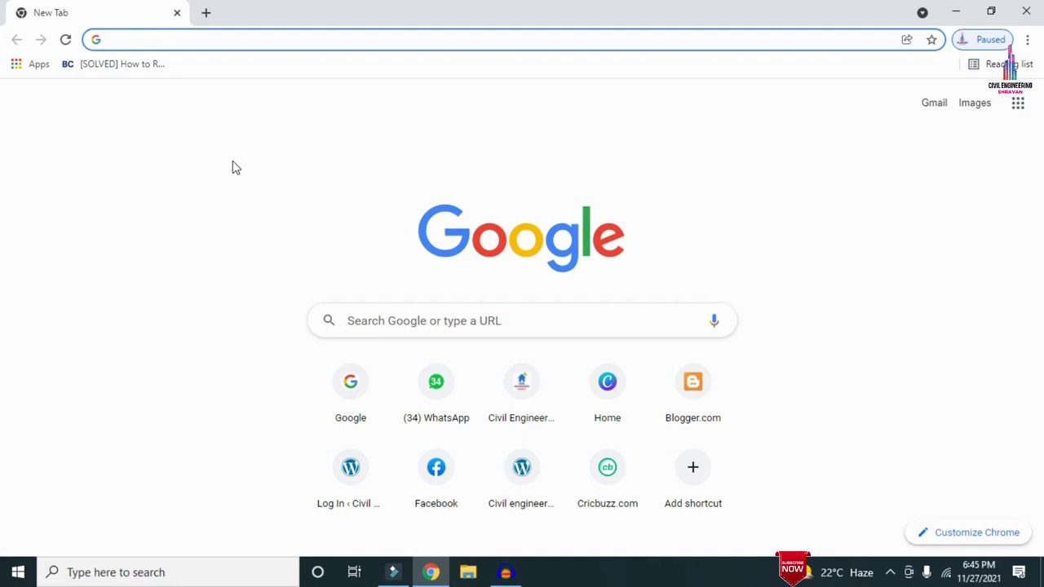
Step: Load civilbasics123.com in Chrome and scroll through its latest posts
{"action": "type", "text": "http://civilbasics123.com/"}
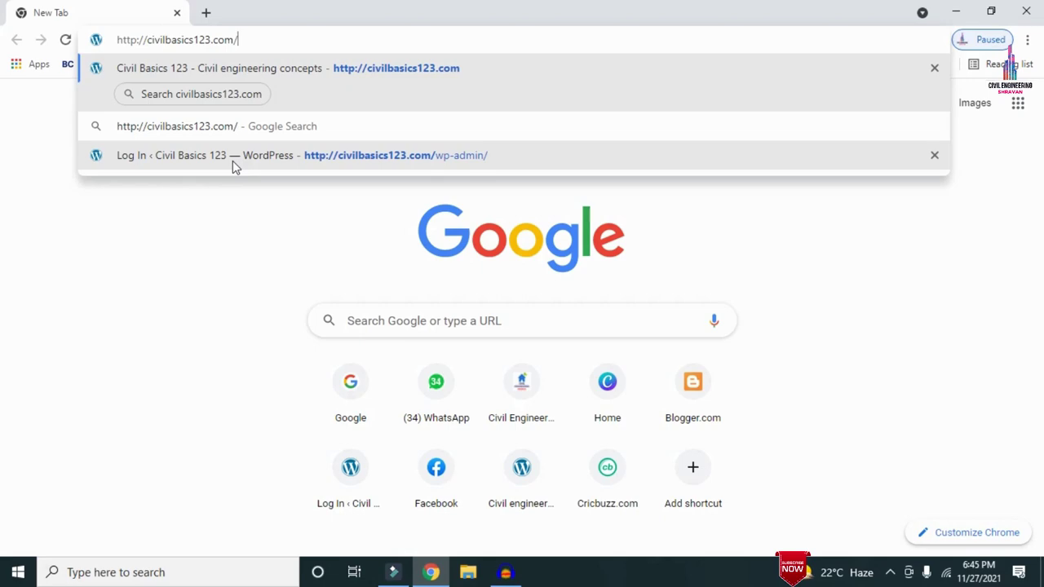
{"action": "key", "text": "Return"}
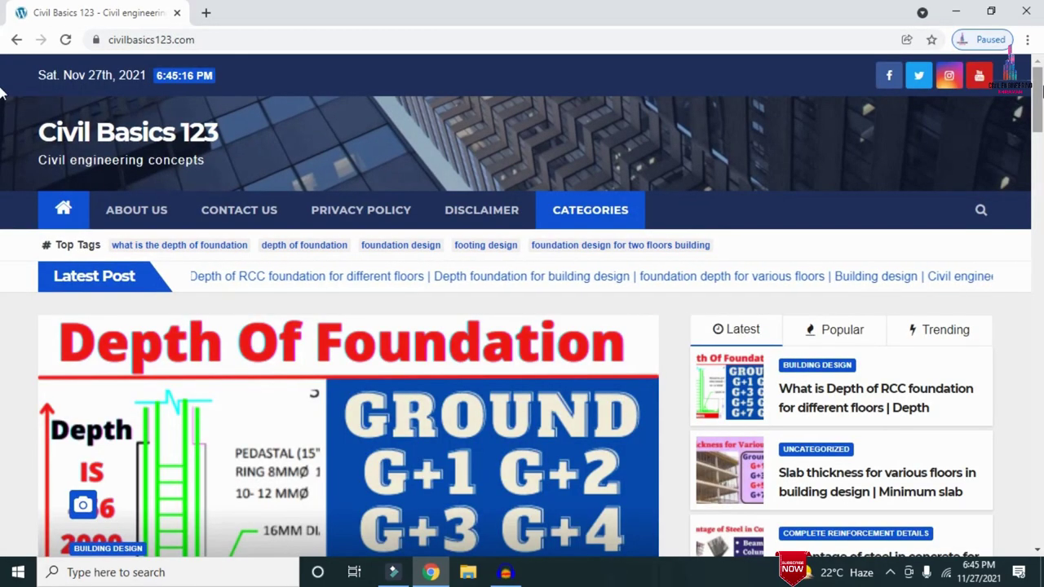
{"action": "scroll", "coordinate": [1, 91], "scroll_direction": "down", "scroll_amount": 5}
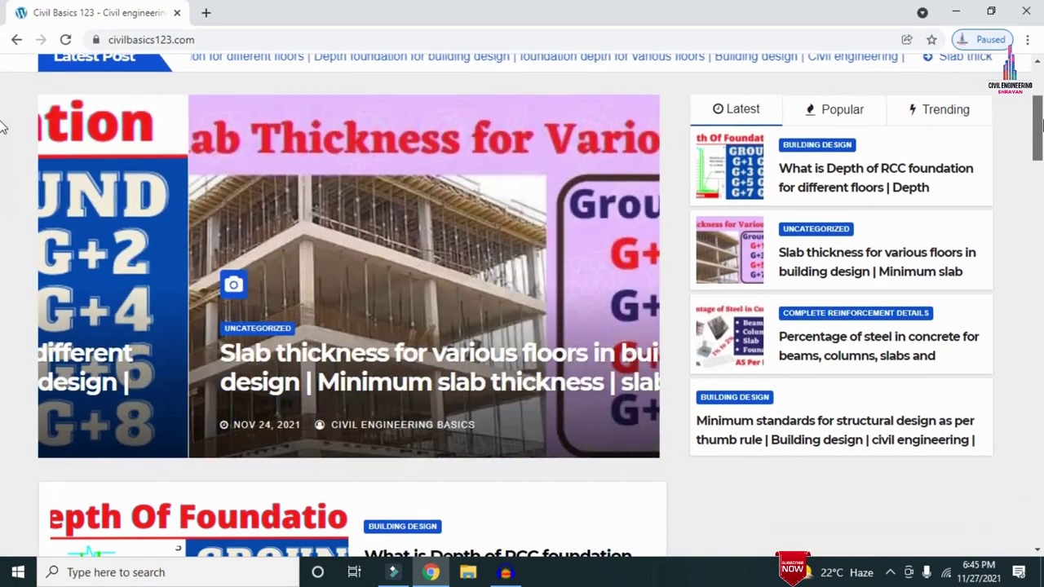
{"action": "scroll", "coordinate": [3, 163], "scroll_direction": "down", "scroll_amount": 3}
{"action": "scroll", "coordinate": [2, 122], "scroll_direction": "up", "scroll_amount": 7}
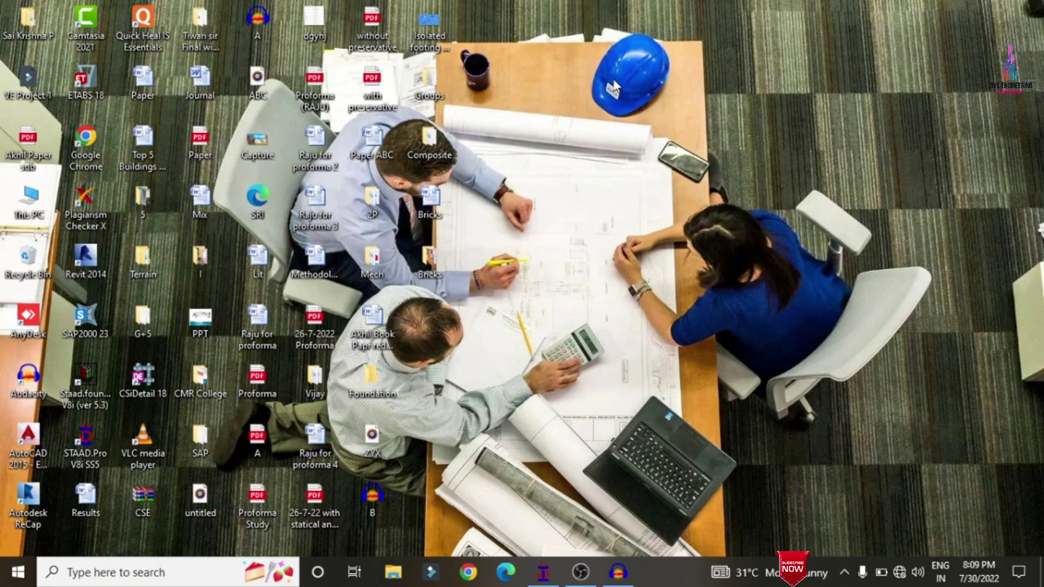
Step: Bring the STAAD.Pro V8i window for model 12 back to the front
{"action": "left_click", "coordinate": [539, 572]}
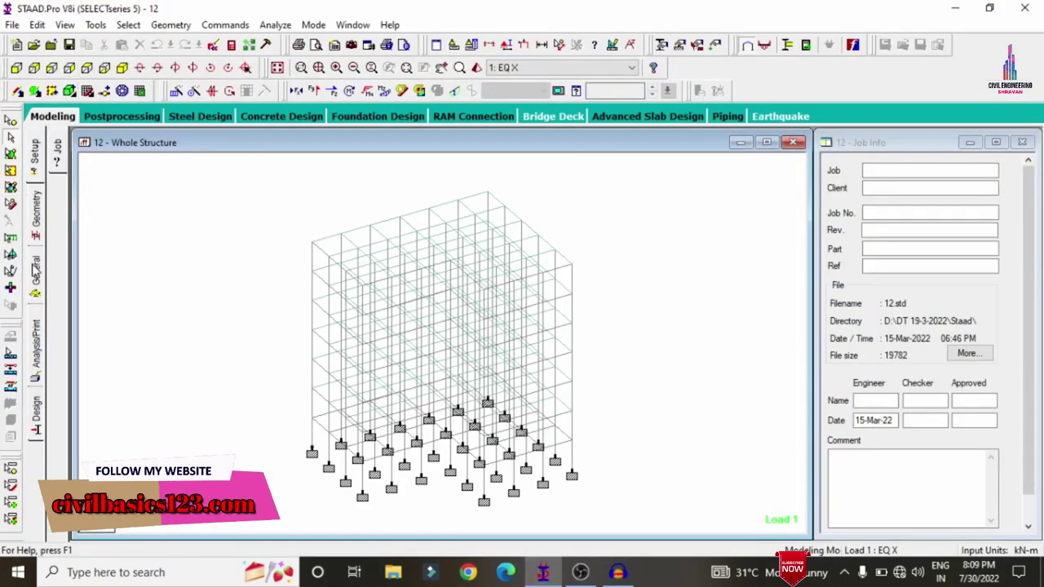
Step: Inspect the Rect 0.46x0.23 column, Rect 0.35x0.23 beam and plate thickness properties
{"action": "left_click", "coordinate": [34, 271]}
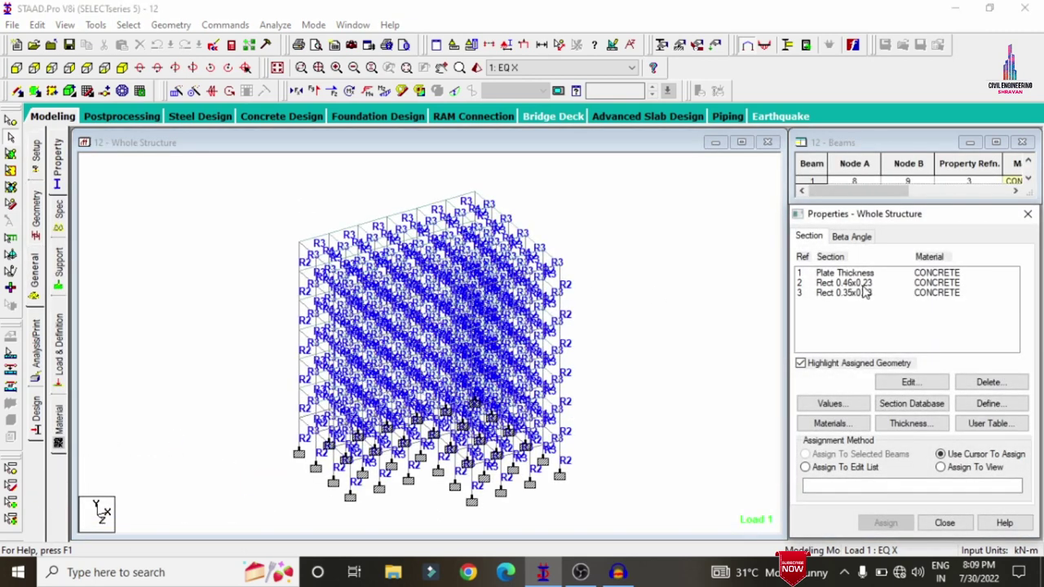
{"action": "left_click", "coordinate": [862, 286]}
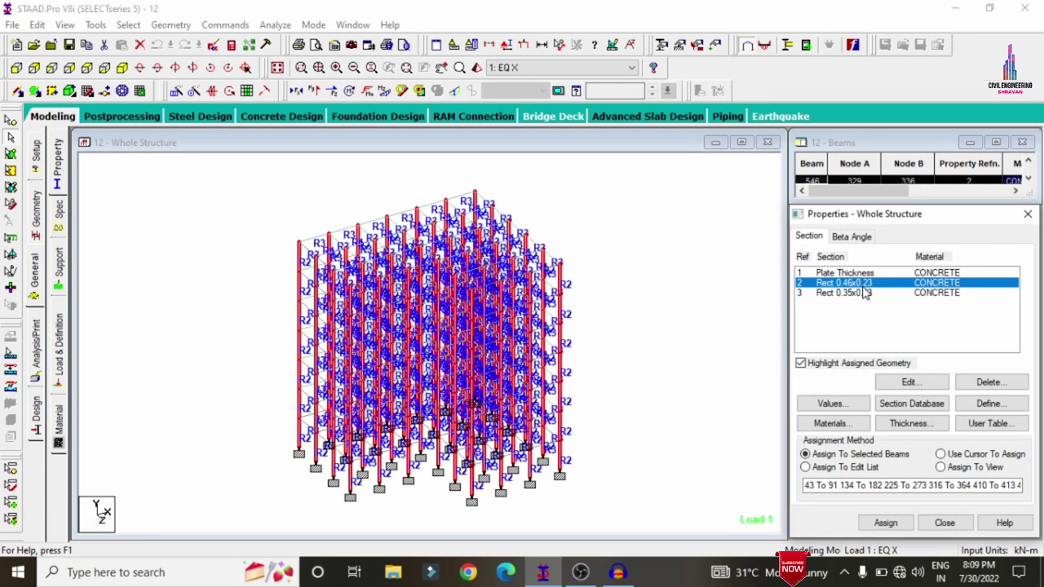
{"action": "left_click", "coordinate": [865, 293]}
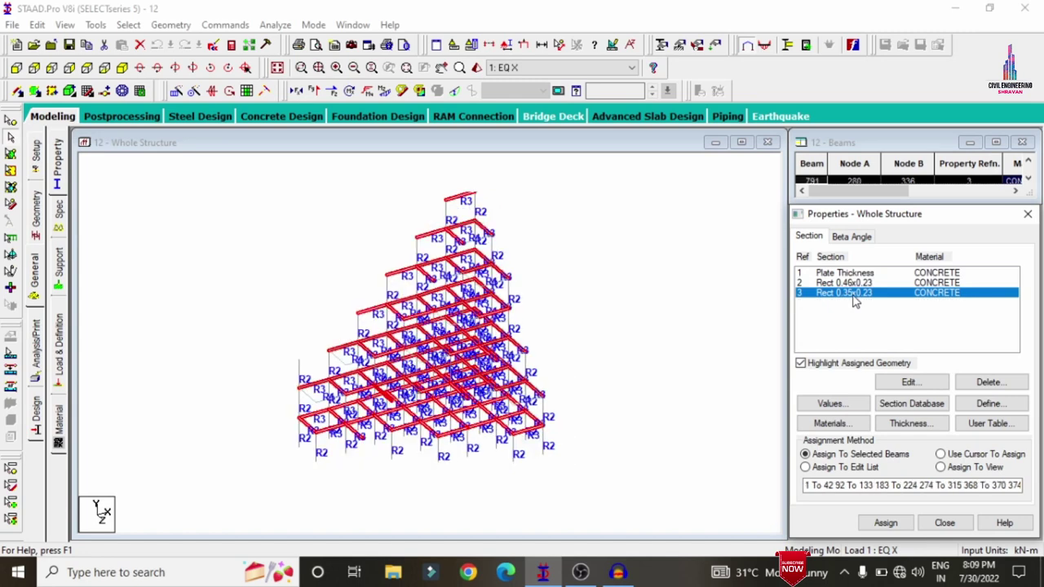
{"action": "left_click", "coordinate": [864, 283]}
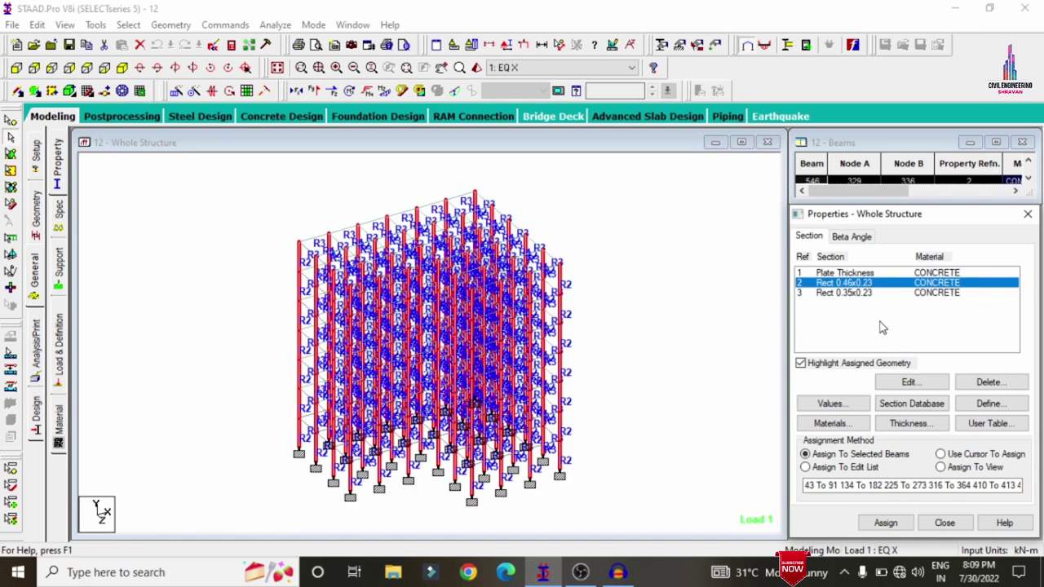
{"action": "left_click", "coordinate": [855, 274]}
{"action": "left_click", "coordinate": [911, 383]}
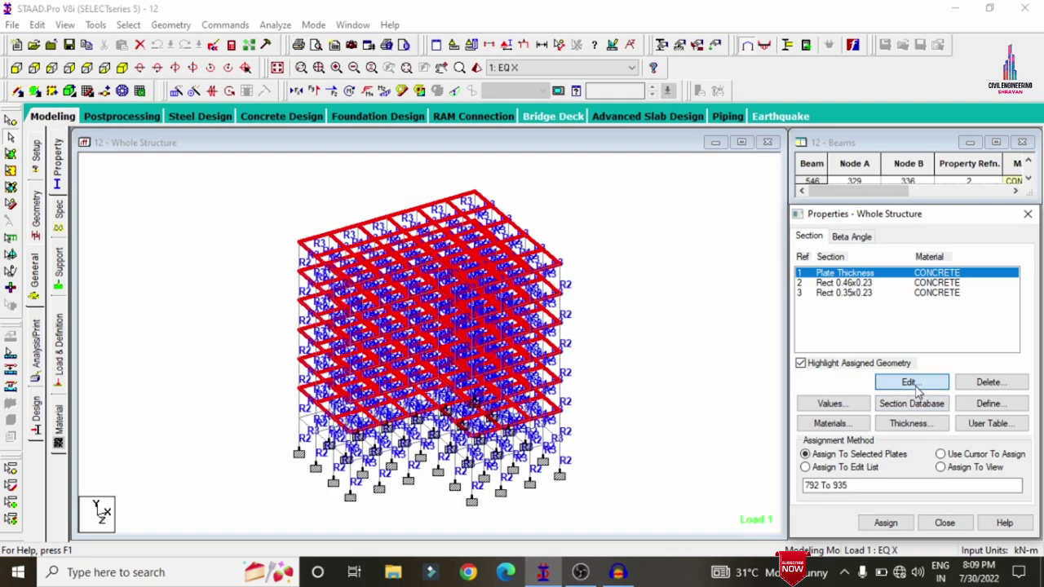
{"action": "left_click", "coordinate": [665, 145]}
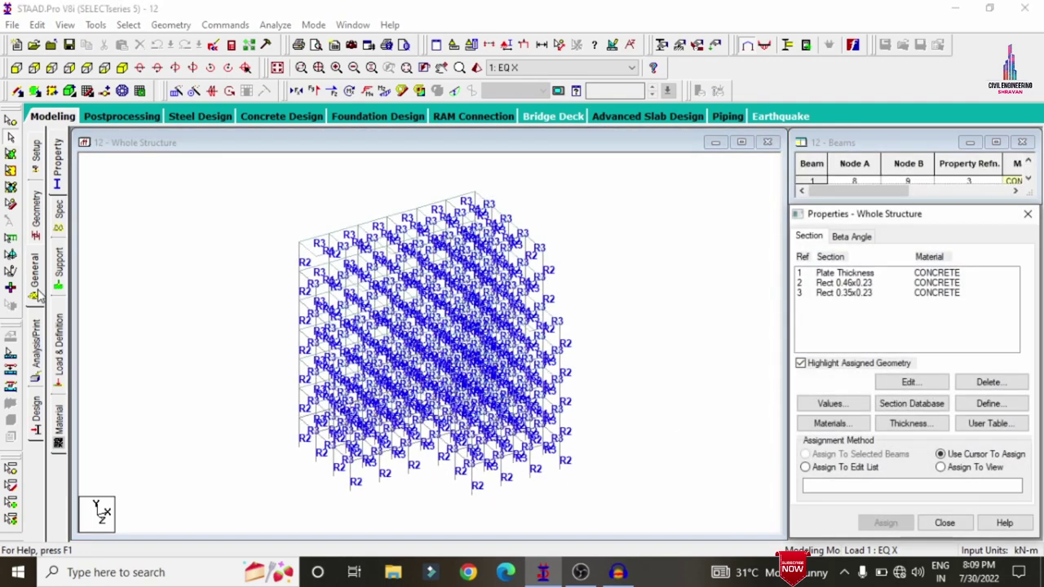
{"action": "left_click", "coordinate": [60, 343]}
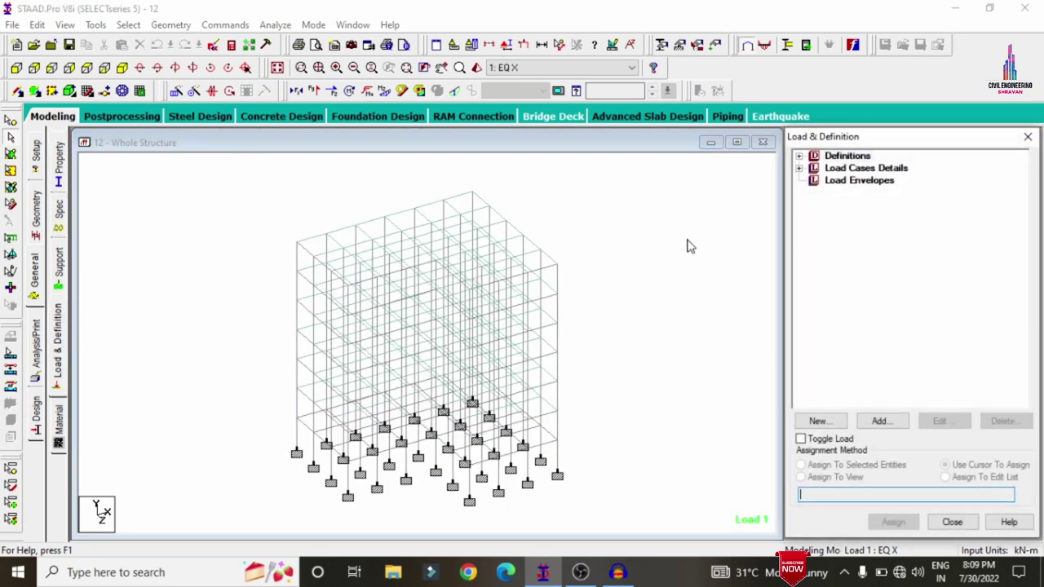
Step: List load cases 1–19 and review beam 37's IS-456 concrete design
{"action": "left_click", "coordinate": [799, 168]}
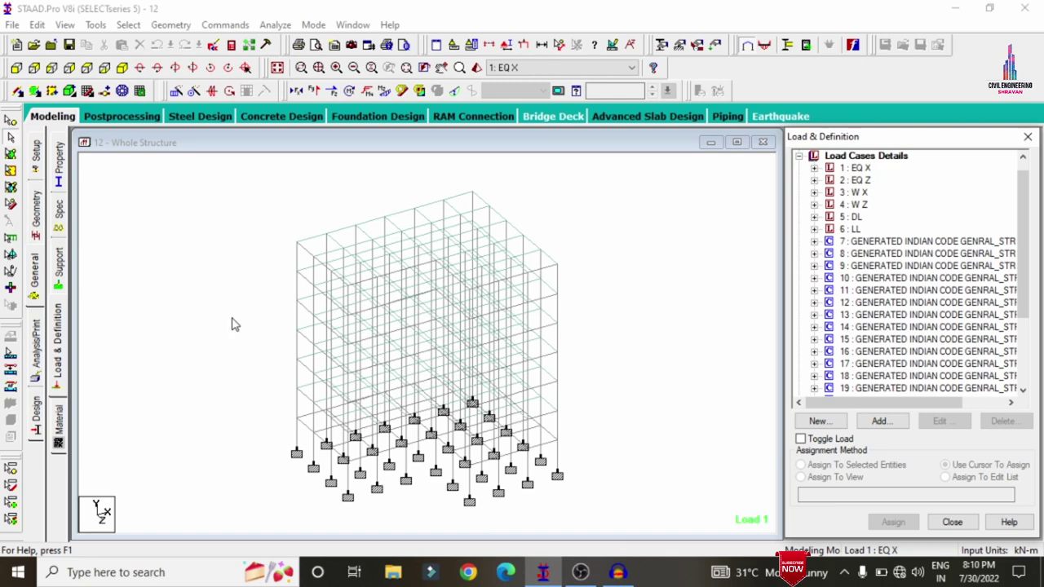
{"action": "double_click", "coordinate": [310, 237]}
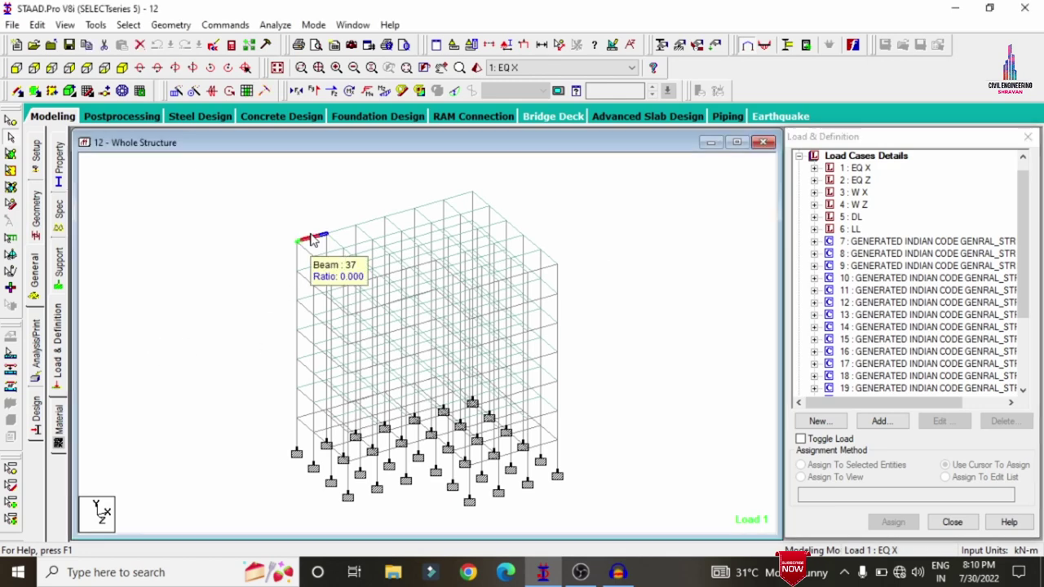
{"action": "left_click", "coordinate": [603, 133]}
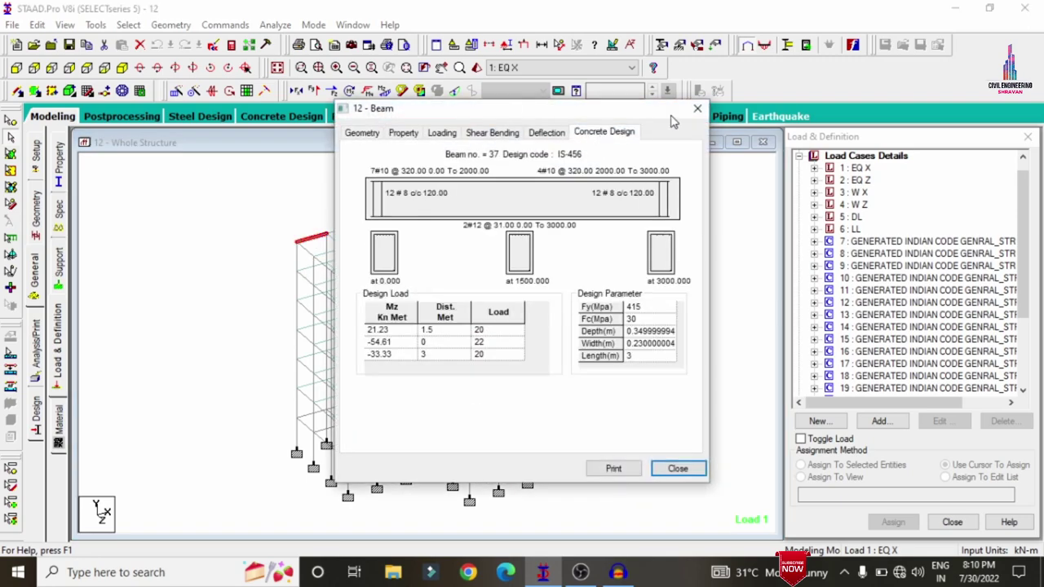
{"action": "left_click", "coordinate": [697, 108]}
Step: Review beam 497's IS-456 design: 2#16 and 3#16 top bars, 2#12 bottom bars
{"action": "double_click", "coordinate": [552, 272]}
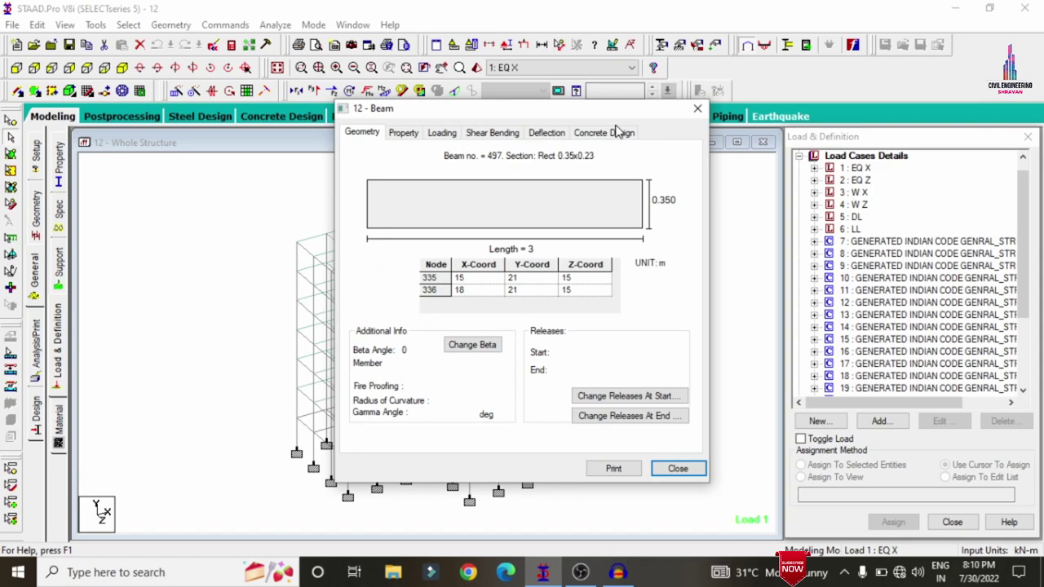
{"action": "left_click", "coordinate": [618, 132]}
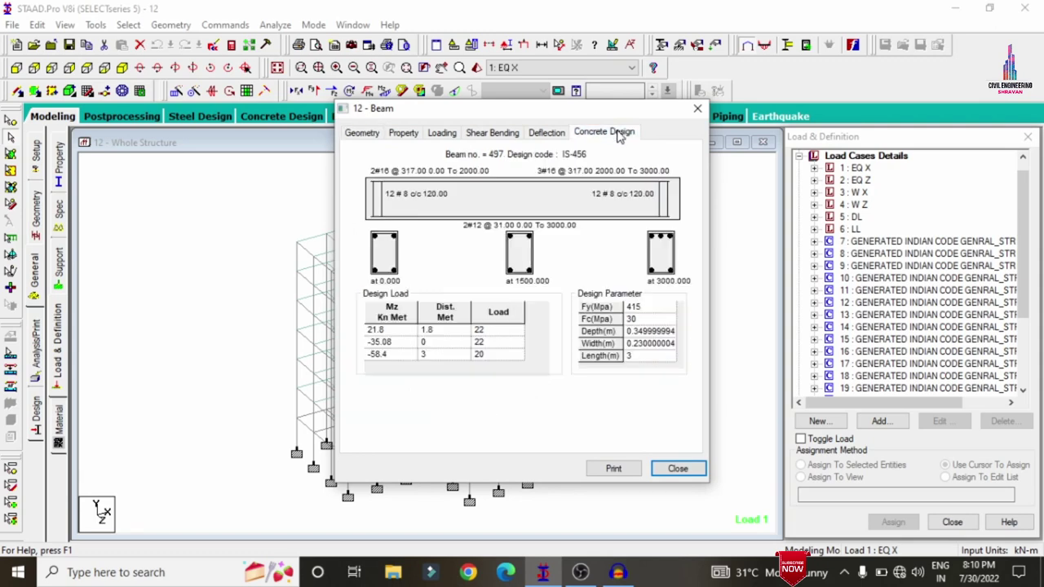
{"action": "left_click", "coordinate": [697, 112]}
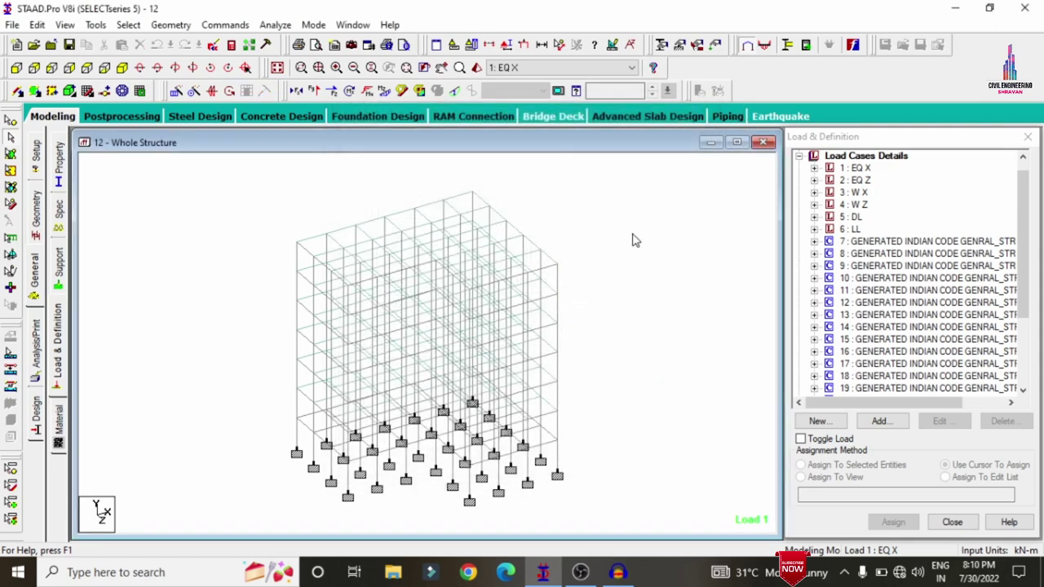
Step: Include load cases EQ X, EQ Z, W X, W Z, DL and LL, then run STAAD.foundation
{"action": "left_click", "coordinate": [343, 119]}
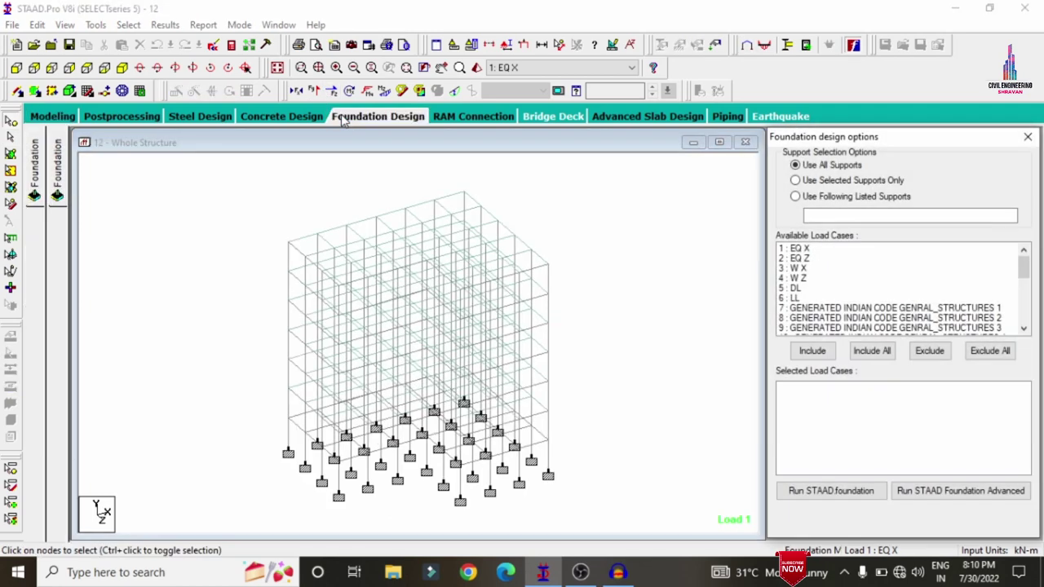
{"action": "left_click", "coordinate": [807, 251]}
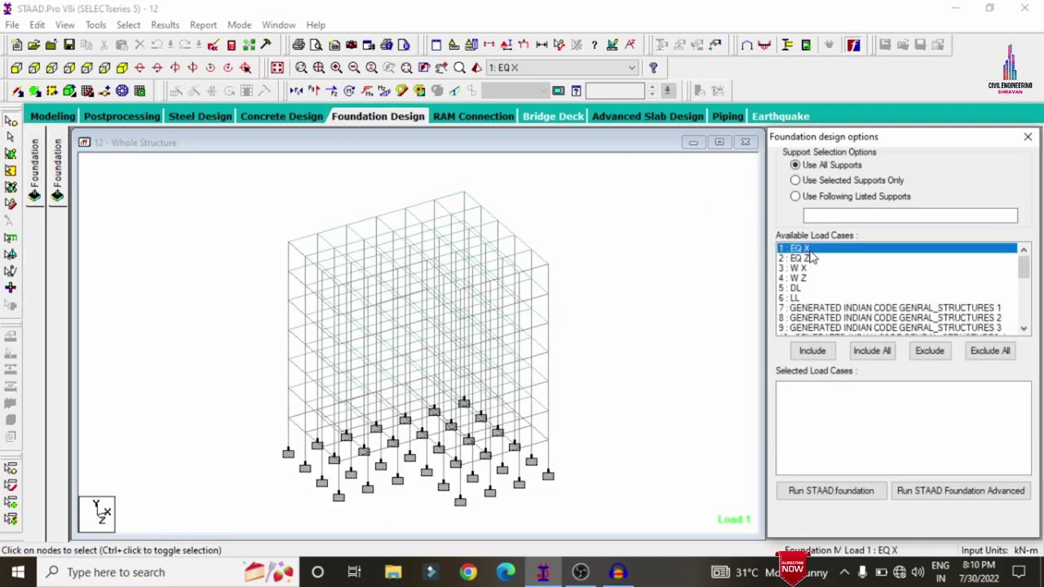
{"action": "left_click", "coordinate": [811, 259], "text": "shift"}
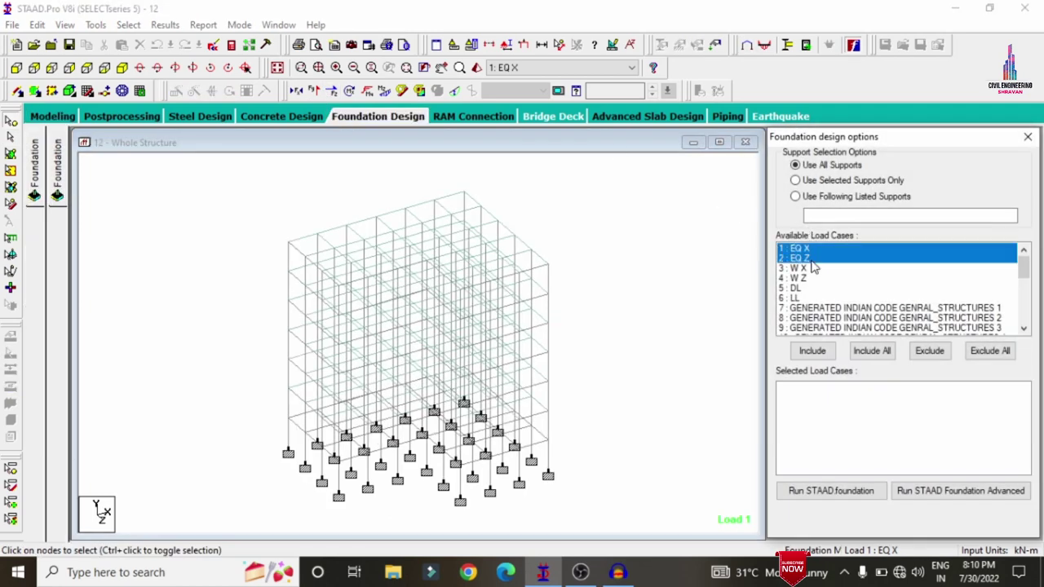
{"action": "left_click", "coordinate": [810, 268], "text": "shift"}
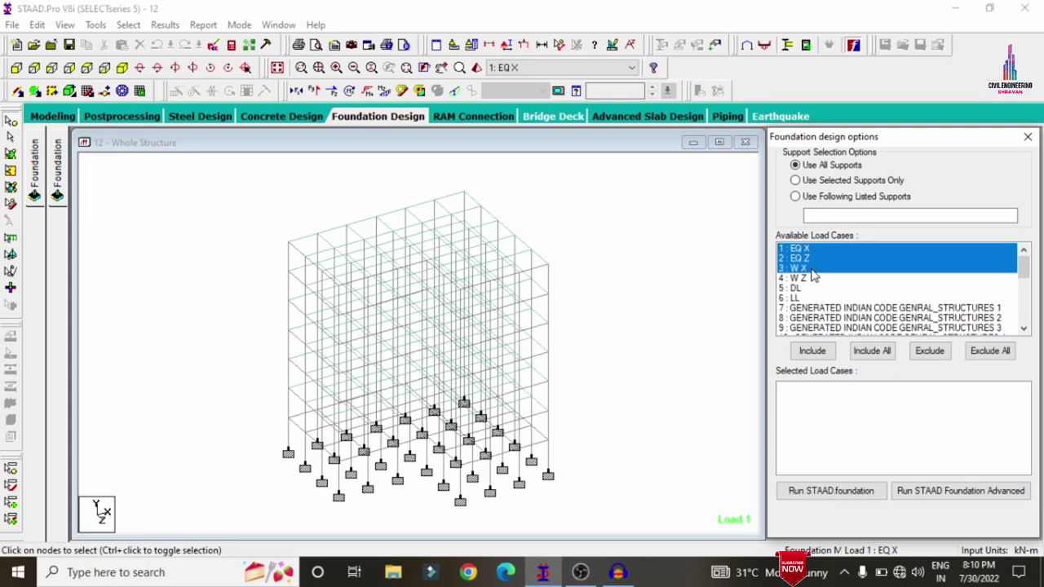
{"action": "left_click", "coordinate": [809, 278], "text": "shift"}
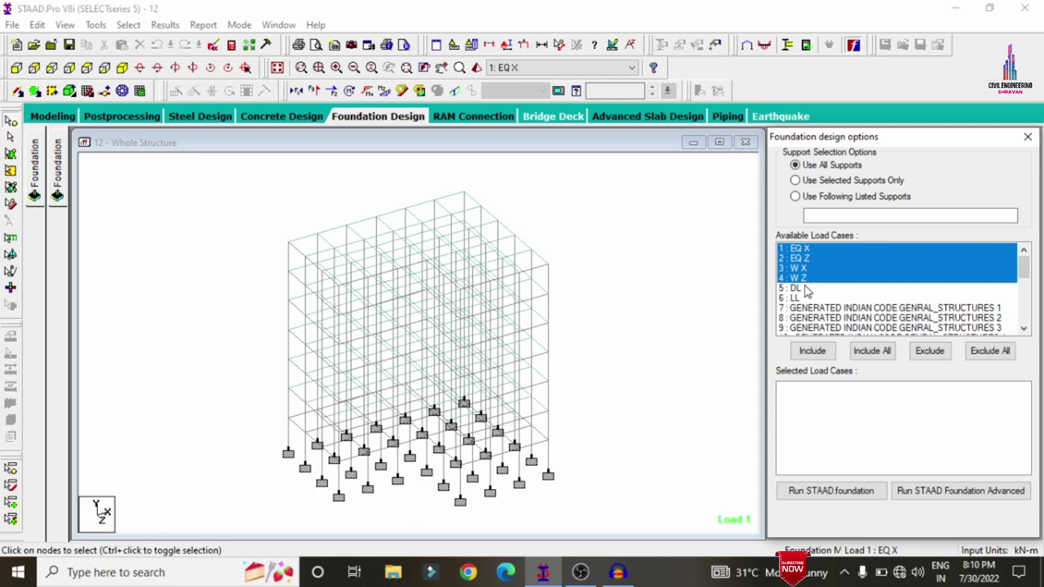
{"action": "left_click", "coordinate": [804, 289], "text": "shift"}
{"action": "left_click", "coordinate": [804, 299], "text": "shift"}
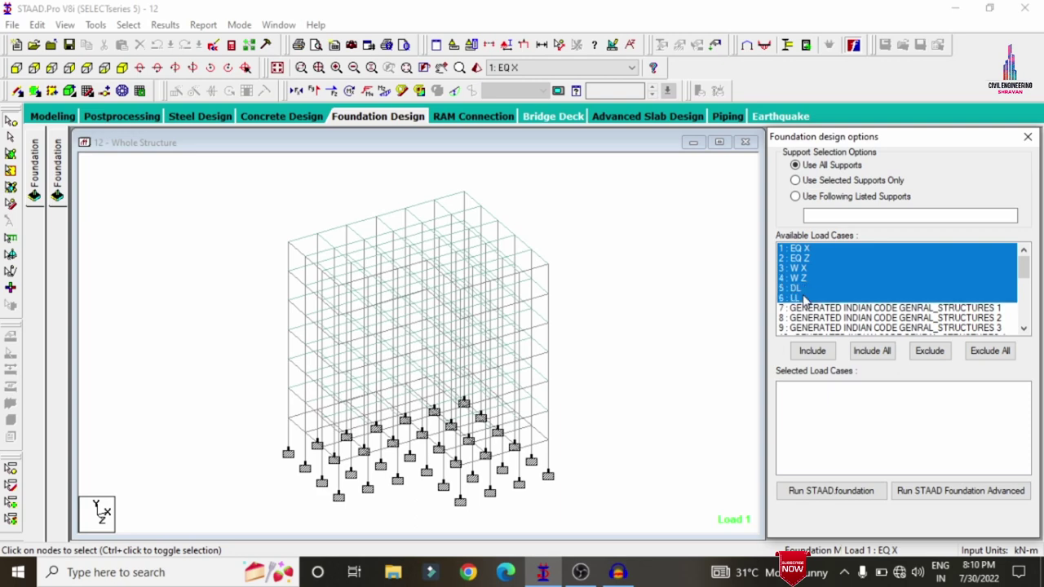
{"action": "left_click", "coordinate": [814, 353]}
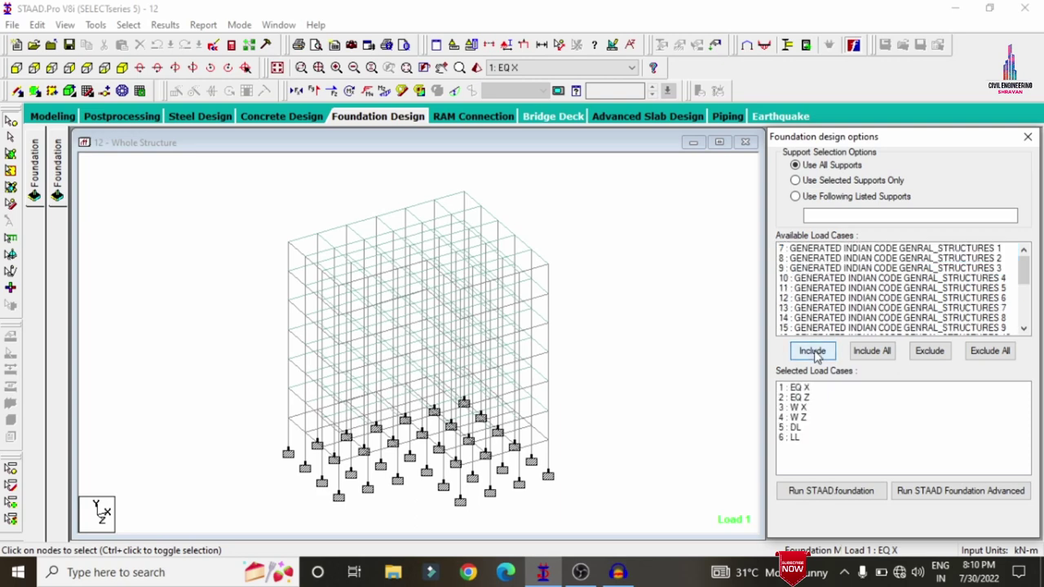
{"action": "left_click", "coordinate": [843, 491]}
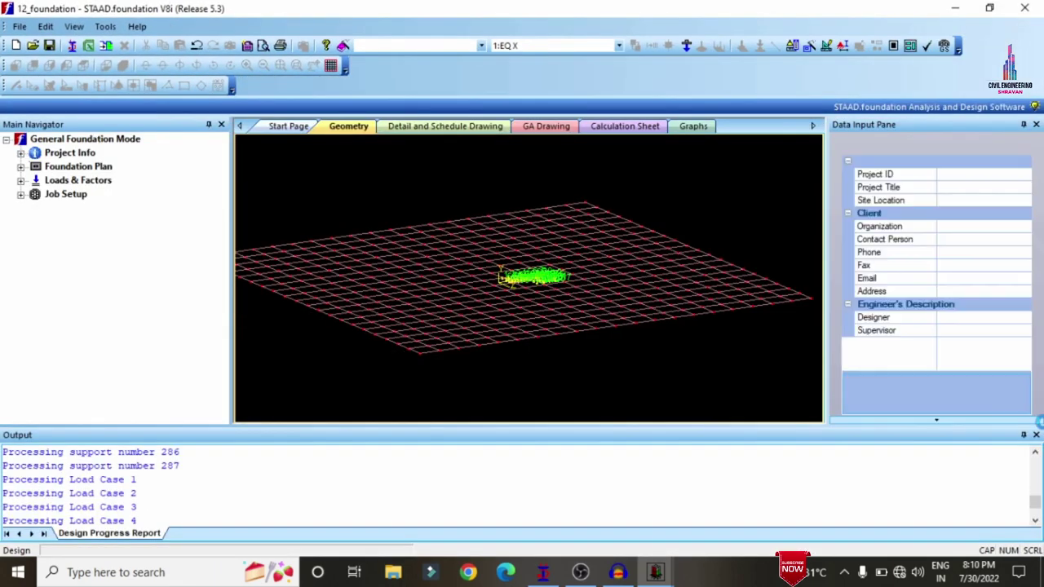
Step: Zoom into the imported supports in 3D and show the Loads & Factors load case details
{"action": "left_click", "coordinate": [1035, 434]}
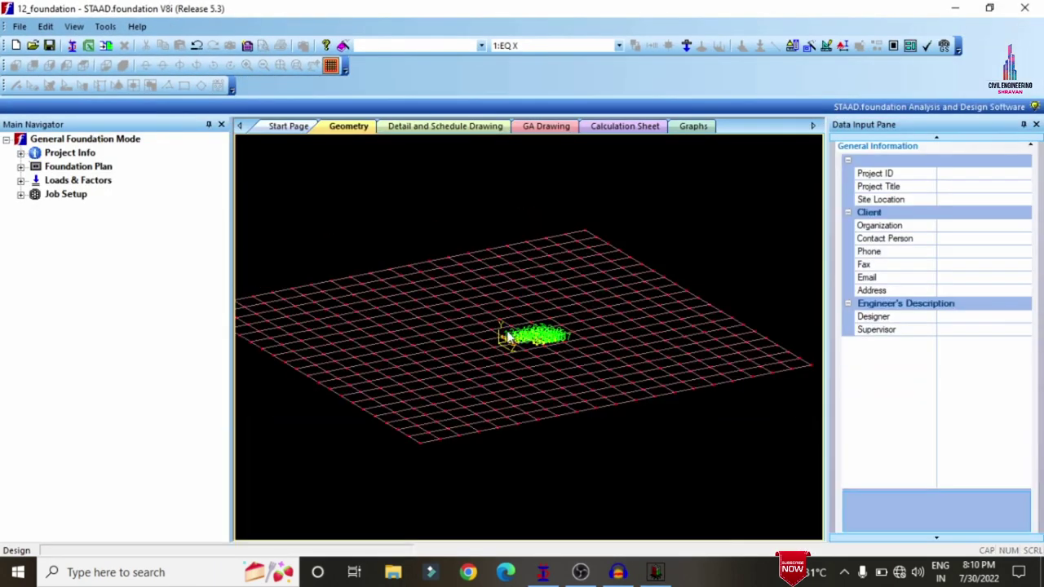
{"action": "scroll", "coordinate": [507, 336], "scroll_direction": "up", "scroll_amount": 2}
{"action": "scroll", "coordinate": [548, 341], "scroll_direction": "up", "scroll_amount": 3}
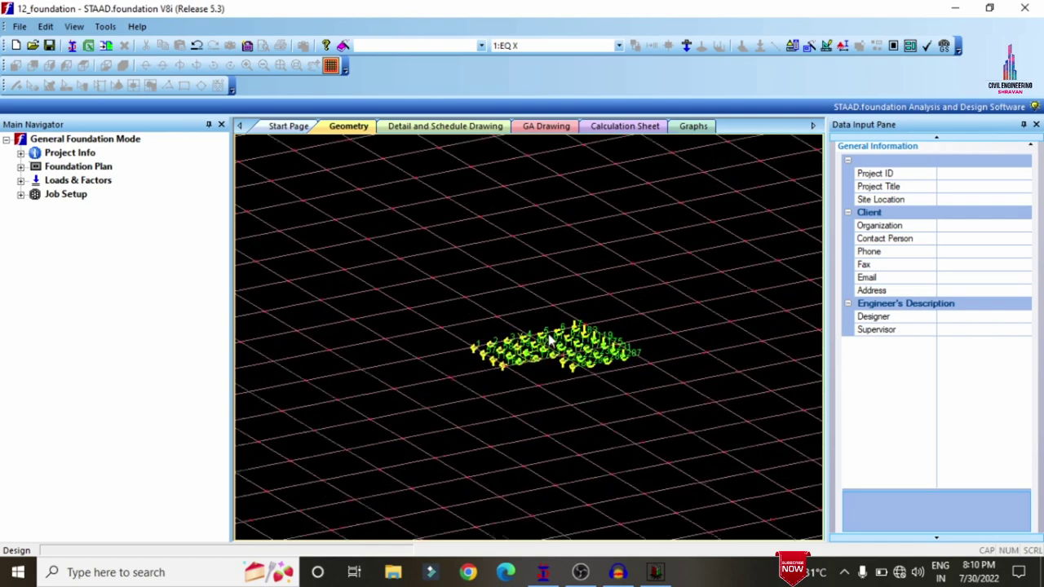
{"action": "scroll", "coordinate": [551, 342], "scroll_direction": "up", "scroll_amount": 3}
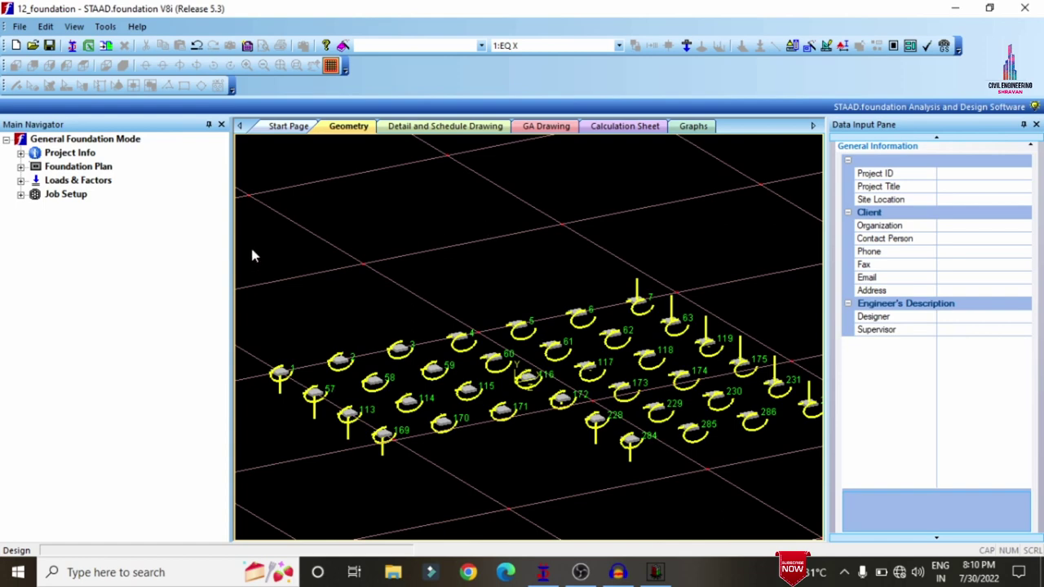
{"action": "scroll", "coordinate": [349, 262], "scroll_direction": "down", "scroll_amount": 1}
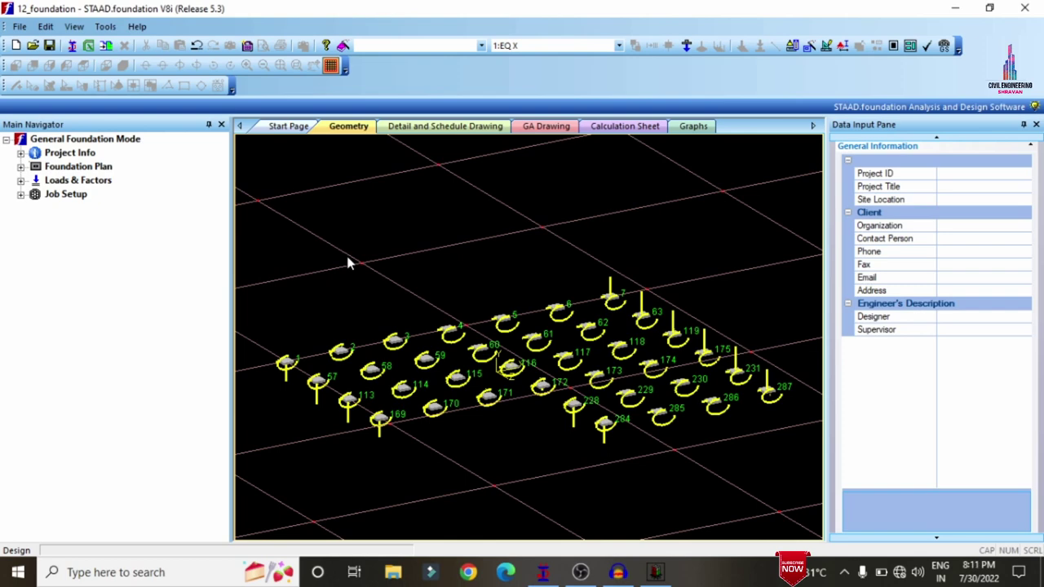
{"action": "left_click", "coordinate": [20, 180]}
{"action": "left_click", "coordinate": [20, 180]}
{"action": "left_click", "coordinate": [106, 194]}
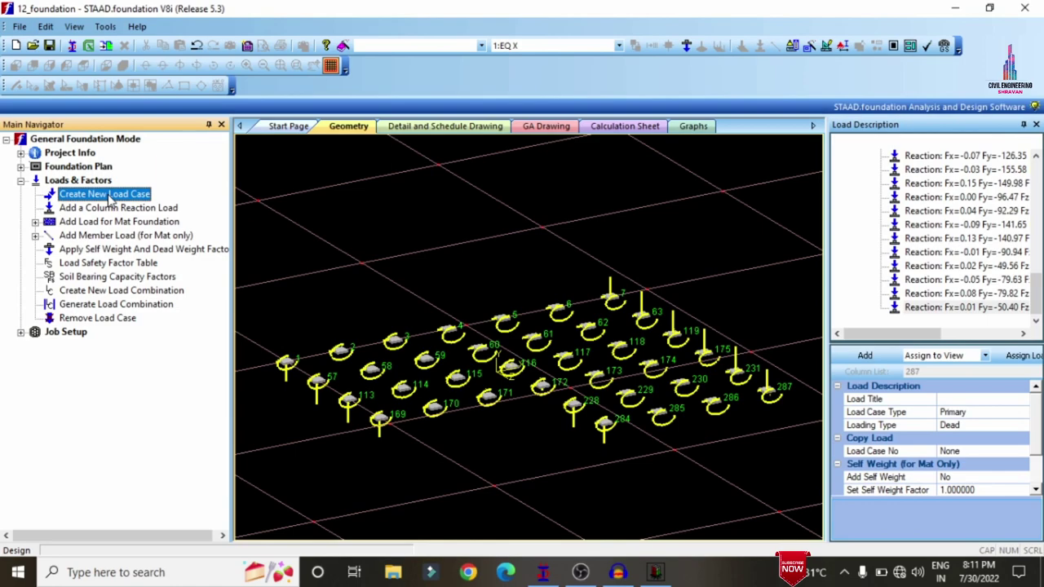
Step: Generate INDIAN service combinations 101–102 and ultimate combinations 201–204
{"action": "left_click", "coordinate": [85, 308]}
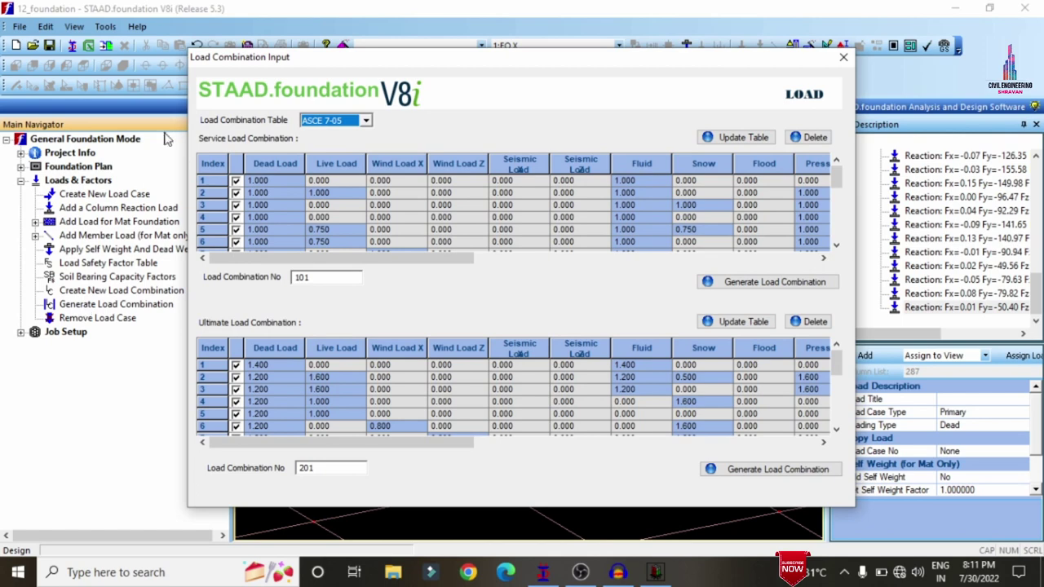
{"action": "left_click", "coordinate": [343, 121]}
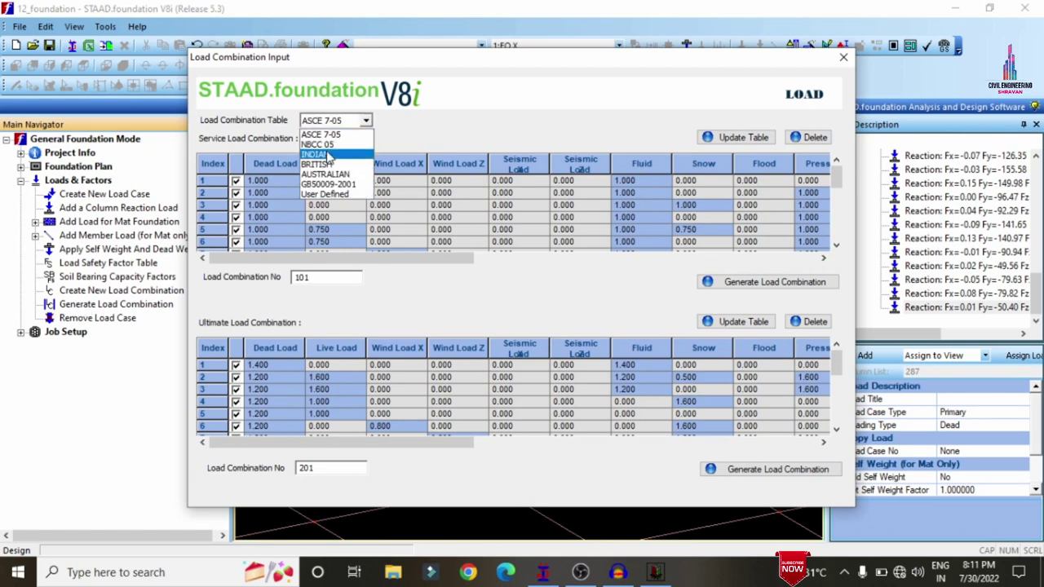
{"action": "left_click", "coordinate": [327, 154]}
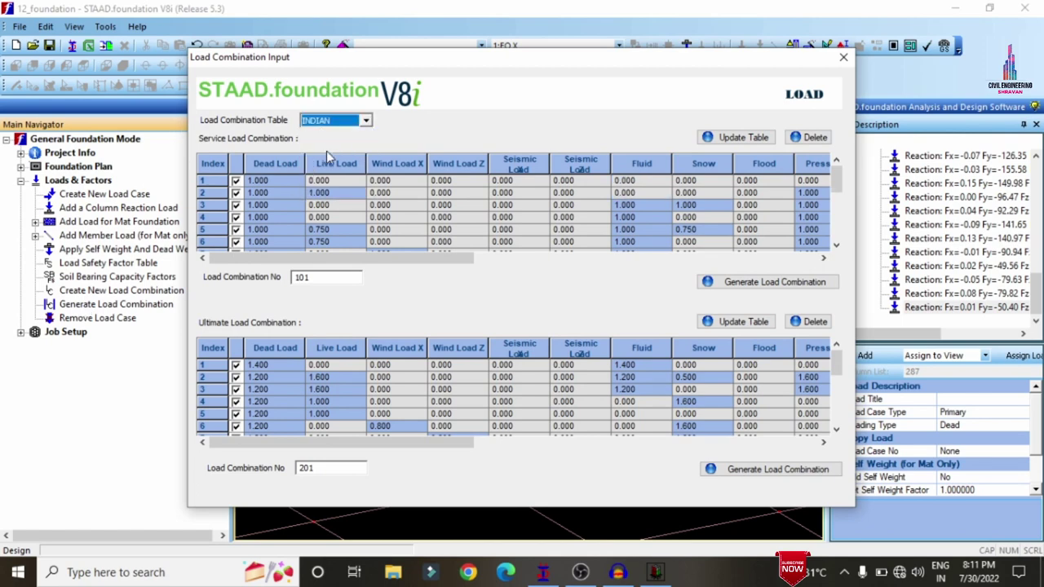
{"action": "left_click", "coordinate": [773, 285]}
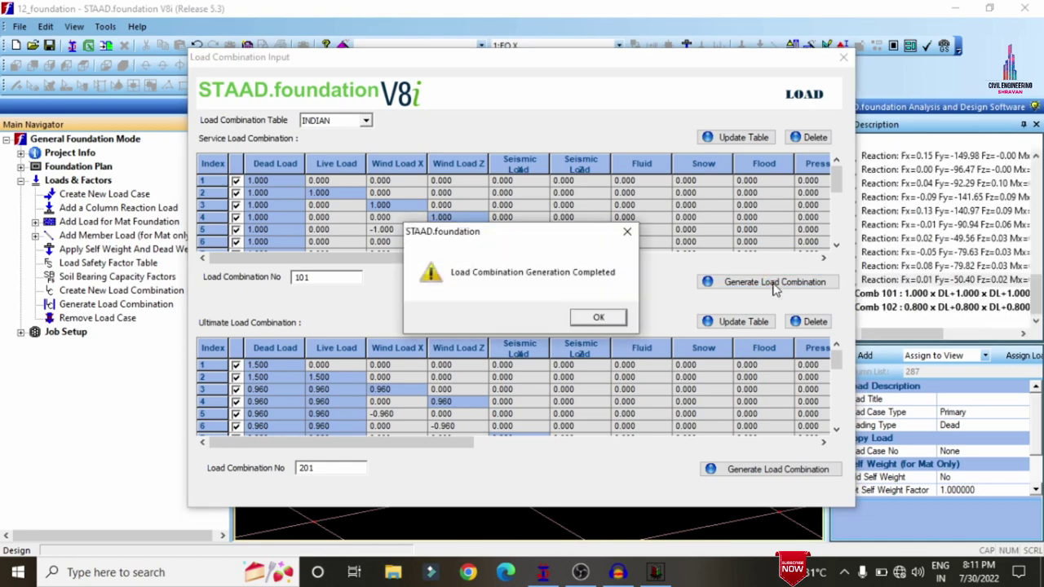
{"action": "left_click", "coordinate": [599, 318]}
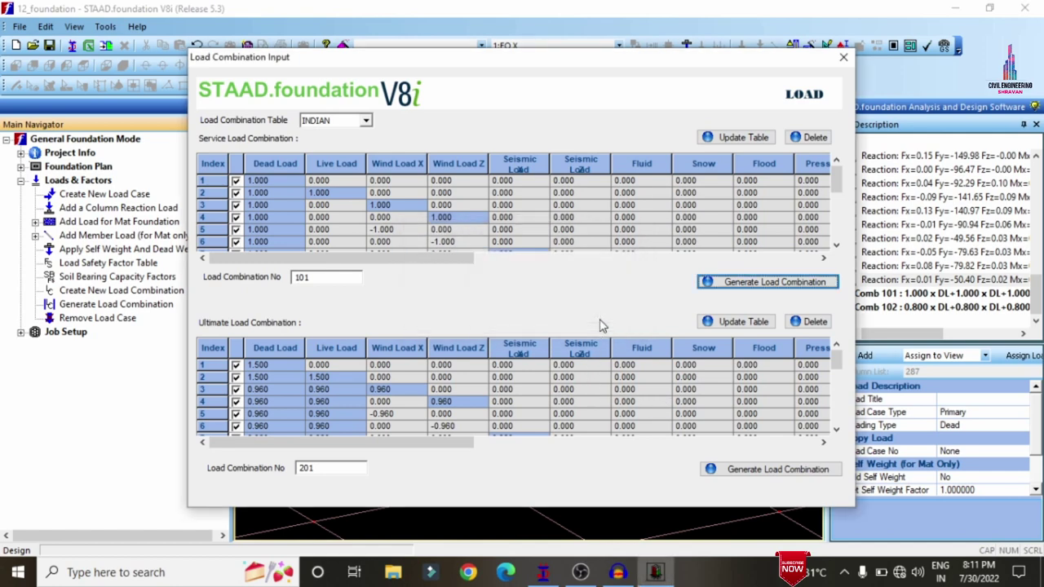
{"action": "left_click", "coordinate": [757, 476]}
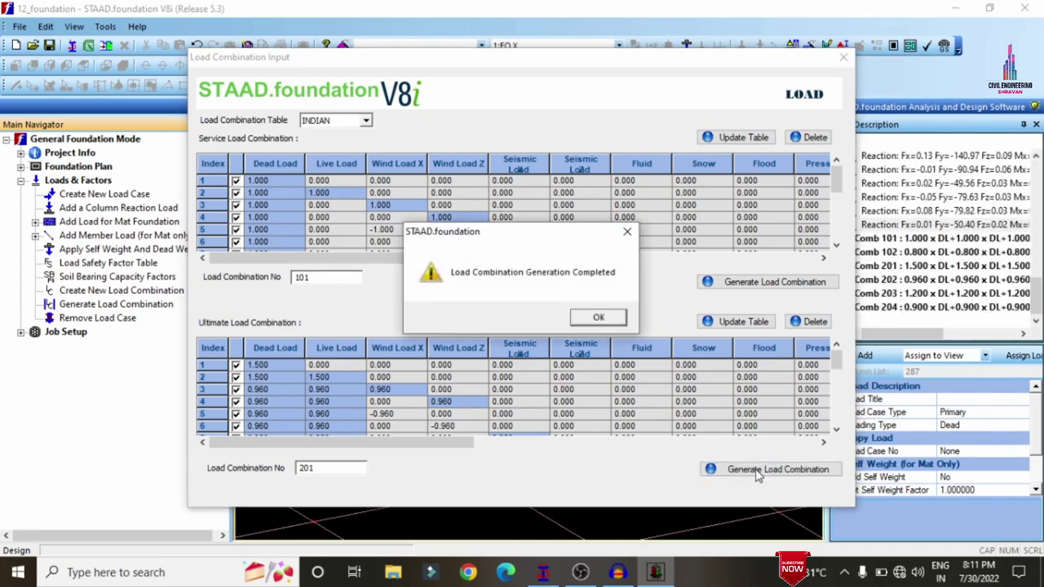
{"action": "left_click", "coordinate": [596, 318]}
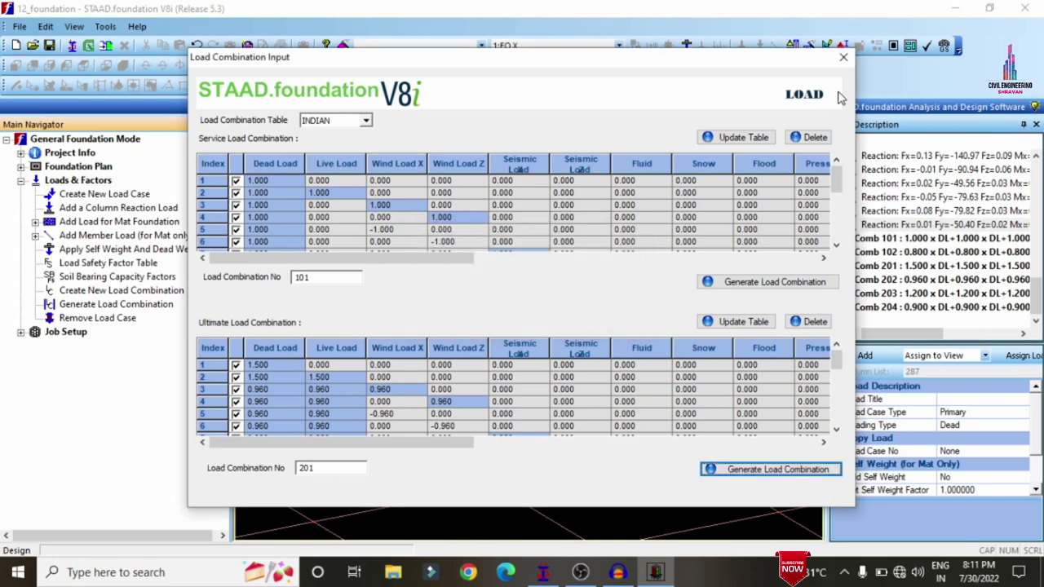
{"action": "left_click", "coordinate": [843, 57]}
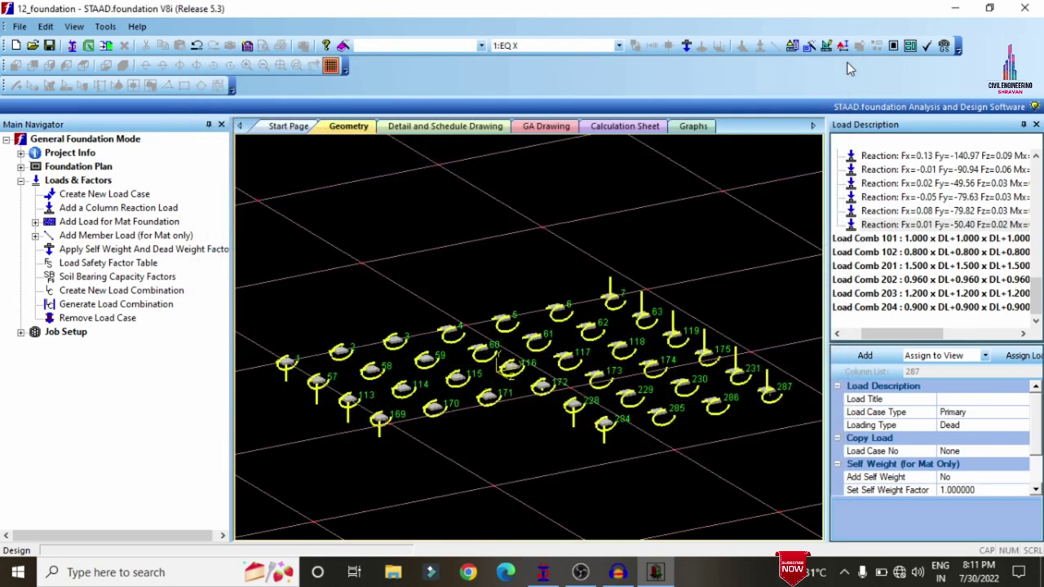
Step: Start a new job from the Job Setup section of the Main Navigator
{"action": "left_click", "coordinate": [20, 333]}
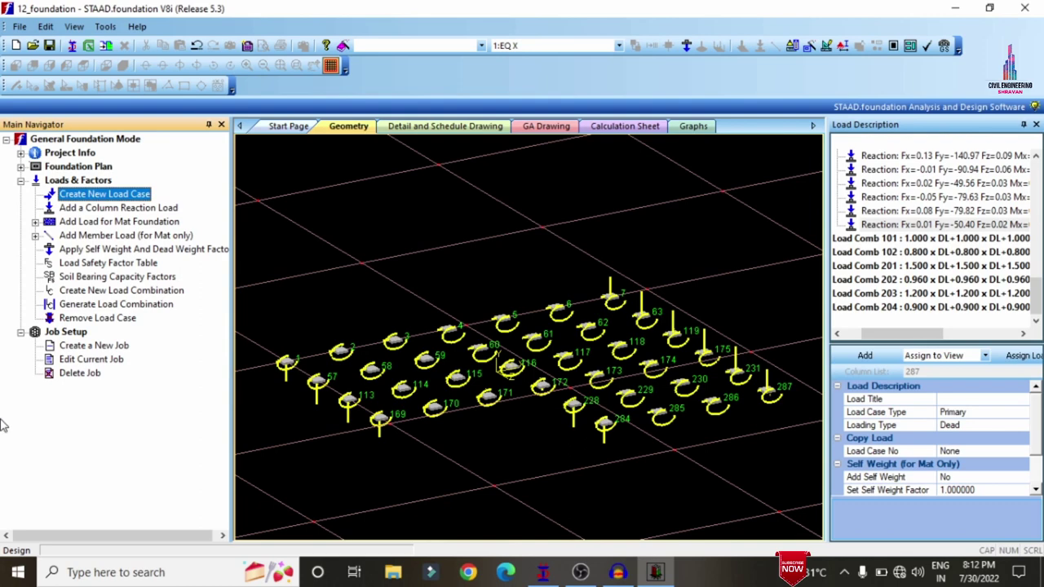
{"action": "left_click", "coordinate": [73, 349]}
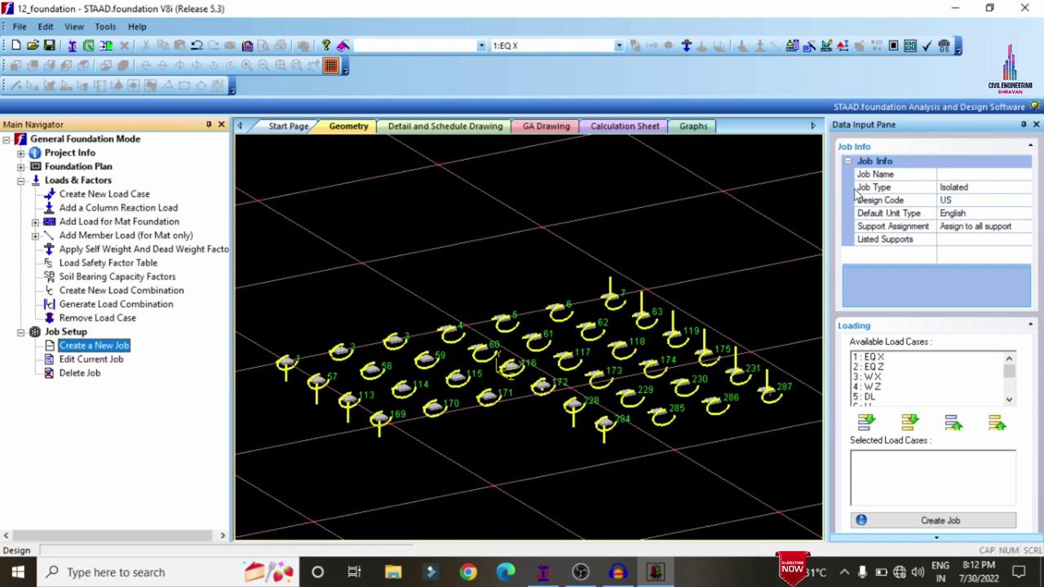
Step: Name the job 'Comb' as a Combined job, Indian code, SI units, assigned to all supports
{"action": "left_click", "coordinate": [945, 174]}
{"action": "type", "text": "Comb"}
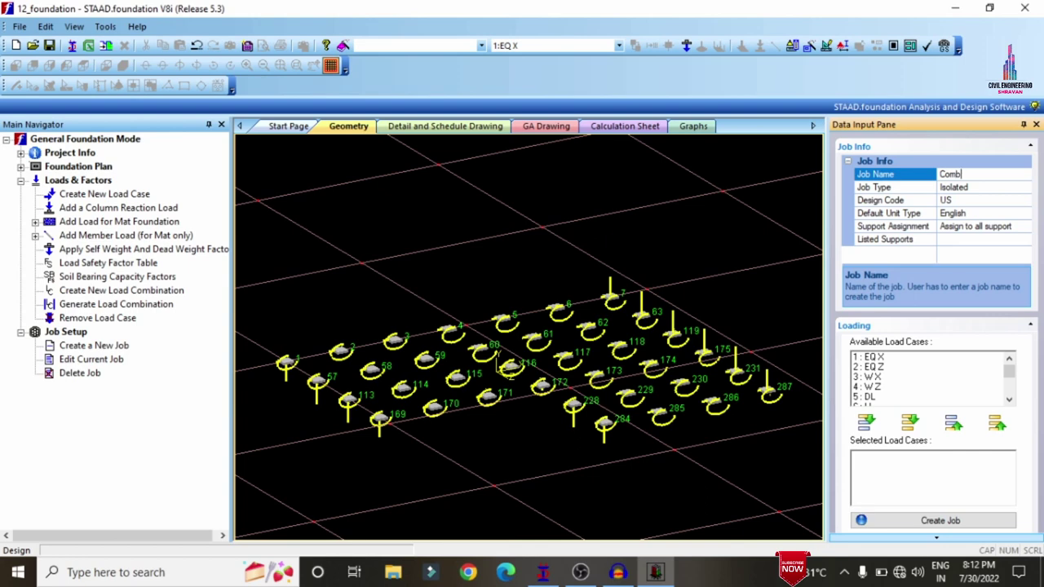
{"action": "left_click", "coordinate": [1026, 201]}
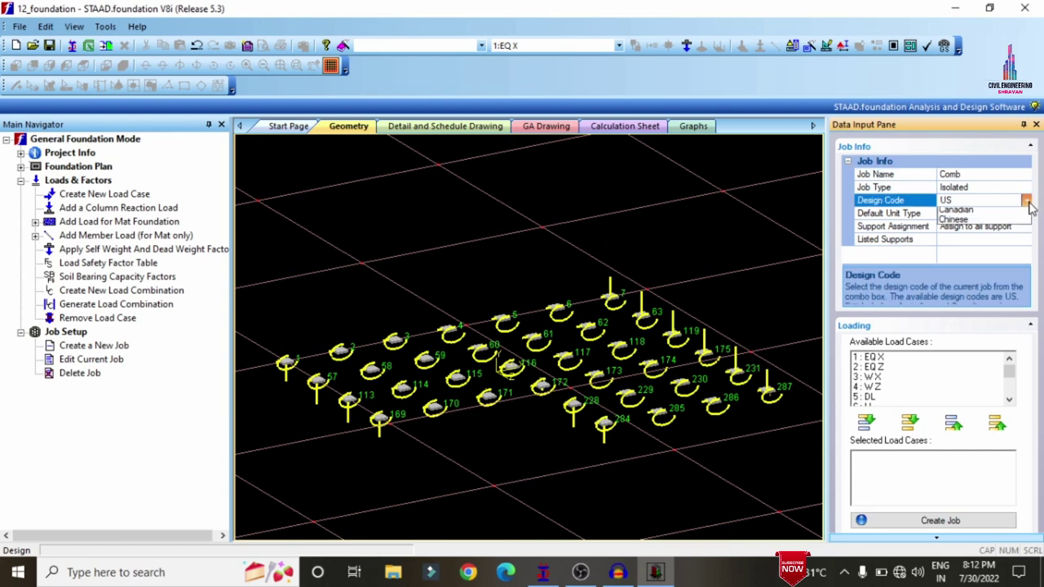
{"action": "left_click", "coordinate": [951, 233]}
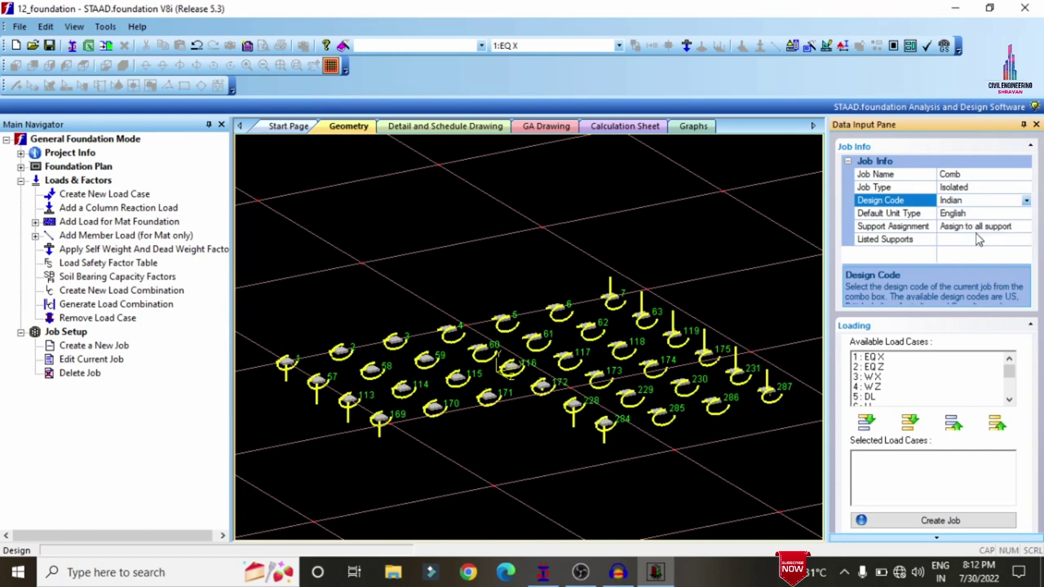
{"action": "double_click", "coordinate": [1017, 217]}
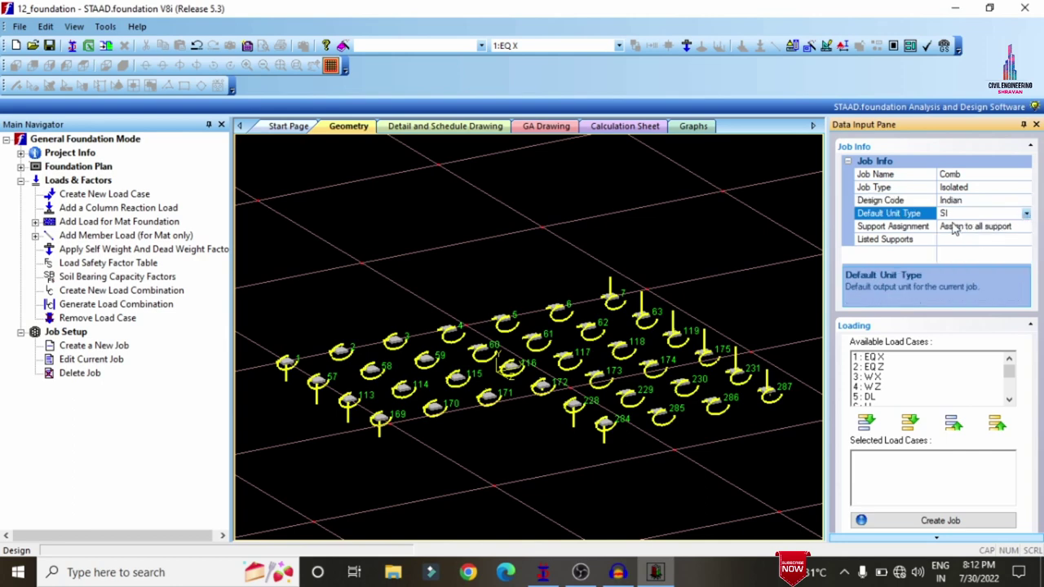
{"action": "left_click", "coordinate": [1026, 188]}
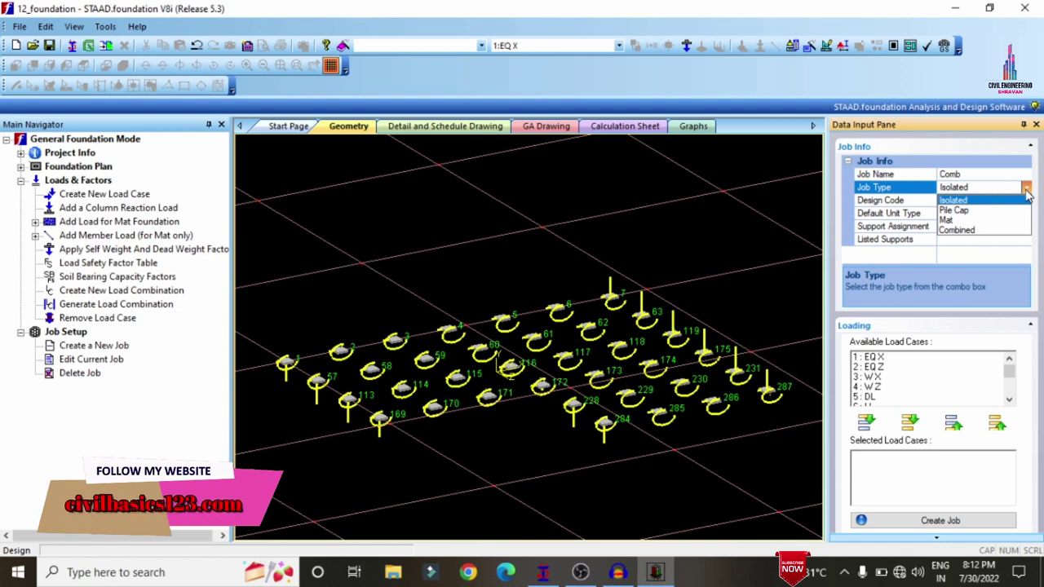
{"action": "left_click", "coordinate": [976, 231]}
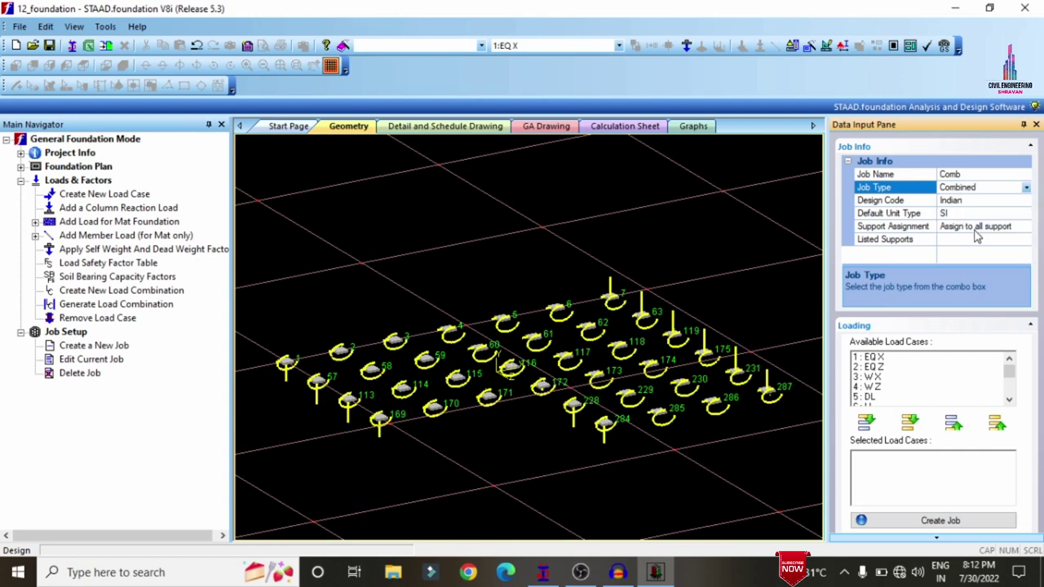
{"action": "left_click", "coordinate": [1025, 229]}
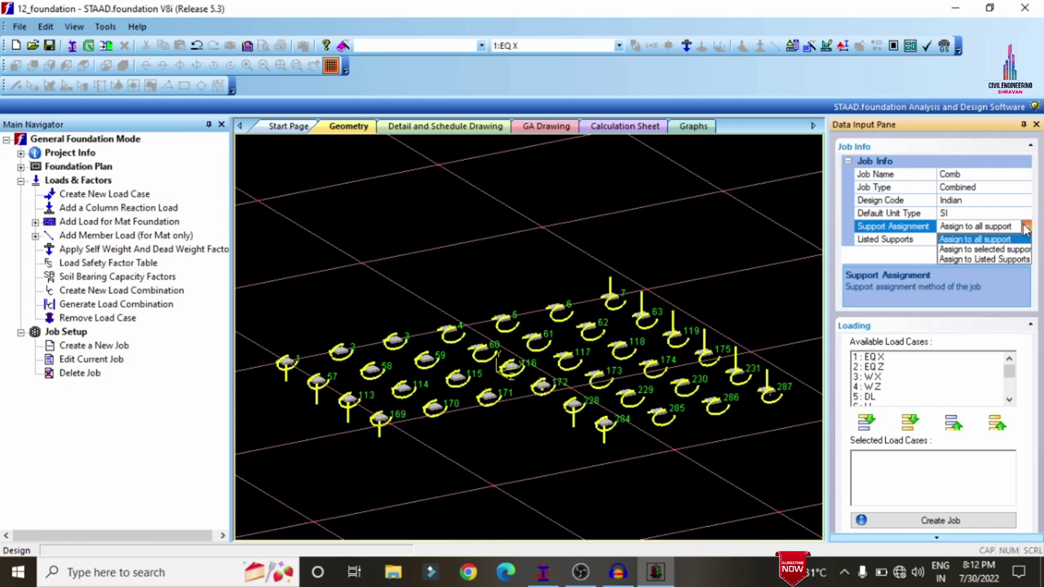
{"action": "left_click", "coordinate": [1008, 241]}
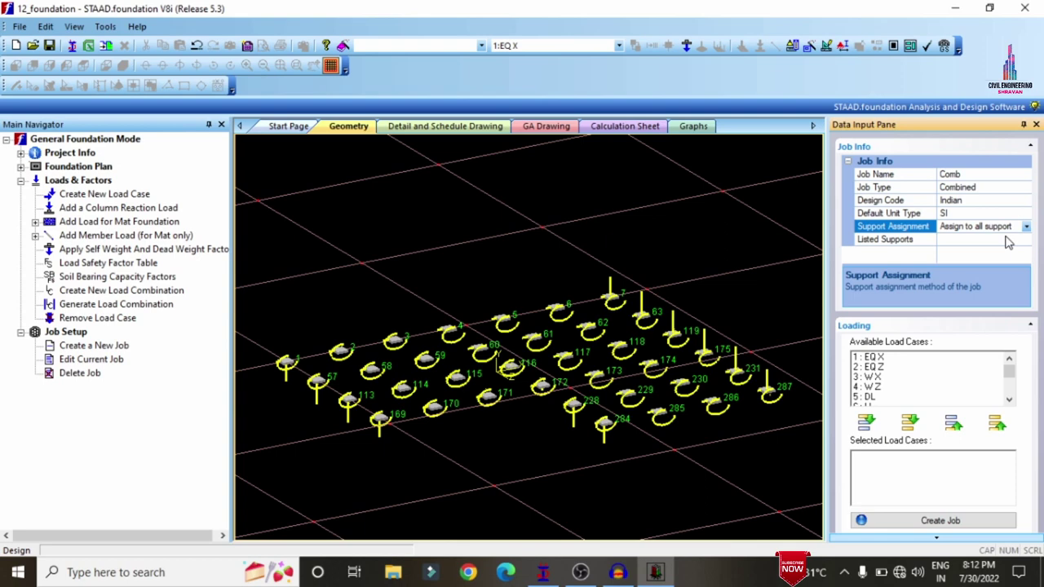
{"action": "left_click", "coordinate": [1009, 389]}
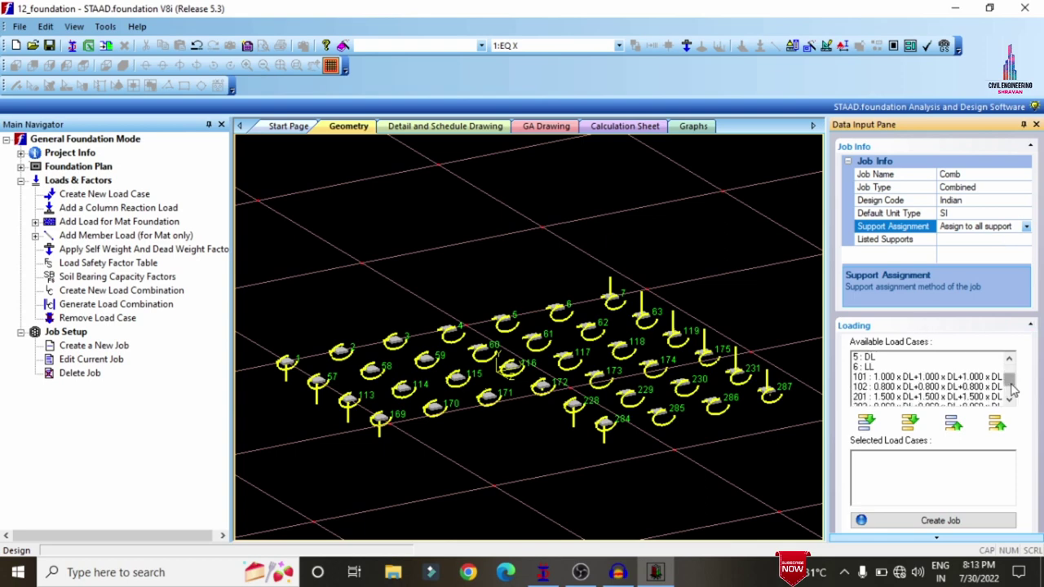
Step: Add load combinations 101, 102 and 201–204 to the Comb job and create it
{"action": "left_click", "coordinate": [951, 378]}
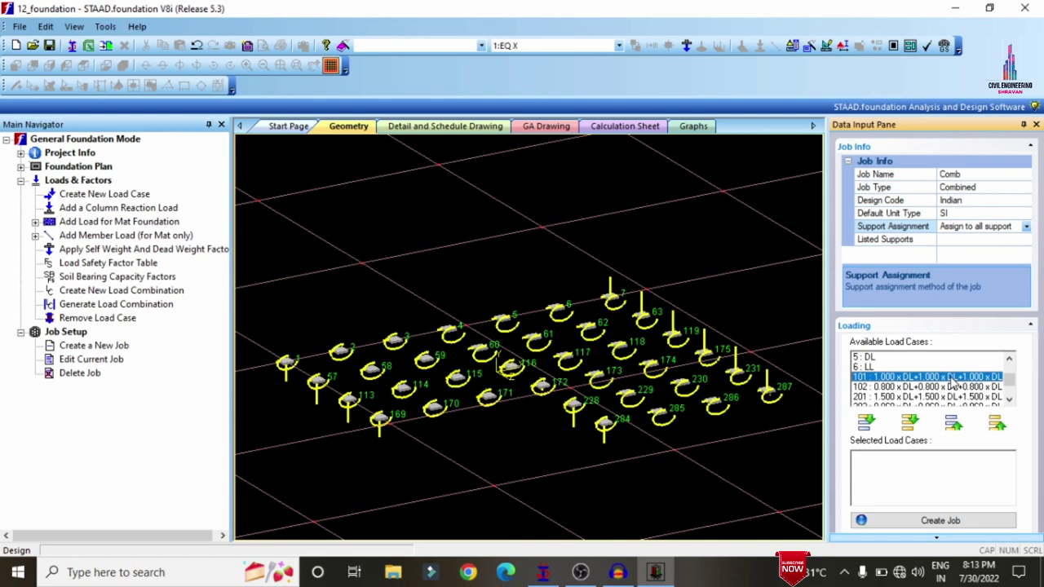
{"action": "left_click", "coordinate": [868, 387], "text": "shift"}
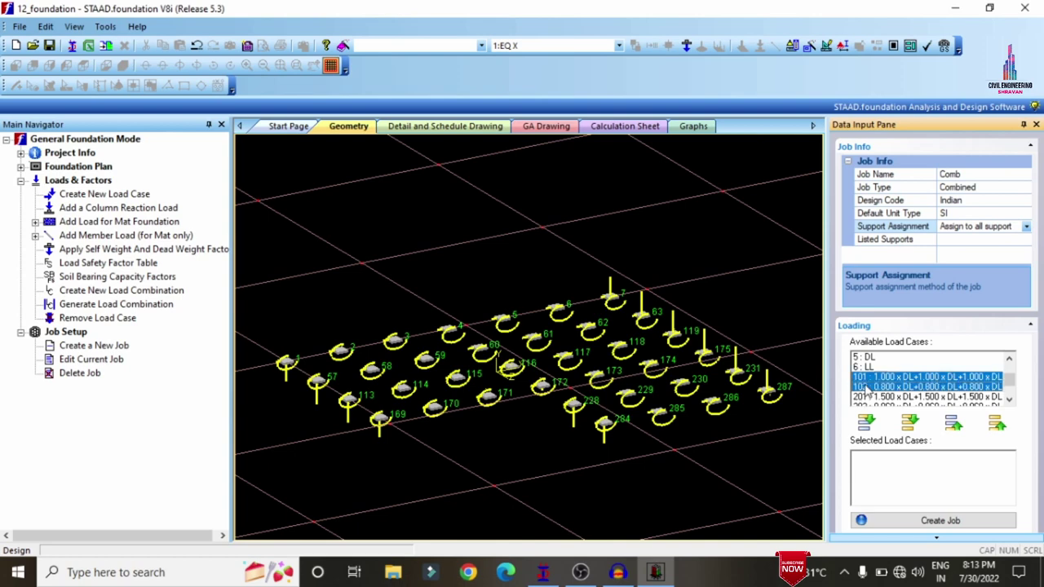
{"action": "left_click", "coordinate": [867, 397], "text": "shift"}
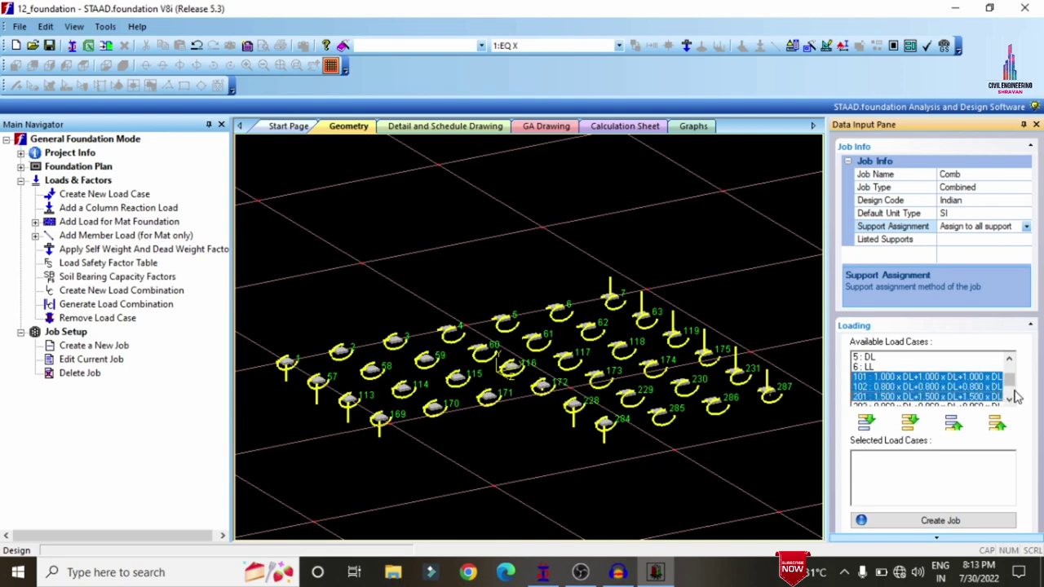
{"action": "scroll", "coordinate": [1015, 396], "scroll_direction": "down", "scroll_amount": 1}
{"action": "scroll", "coordinate": [1015, 397], "scroll_direction": "down", "scroll_amount": 1}
{"action": "left_click", "coordinate": [897, 377], "text": "shift"}
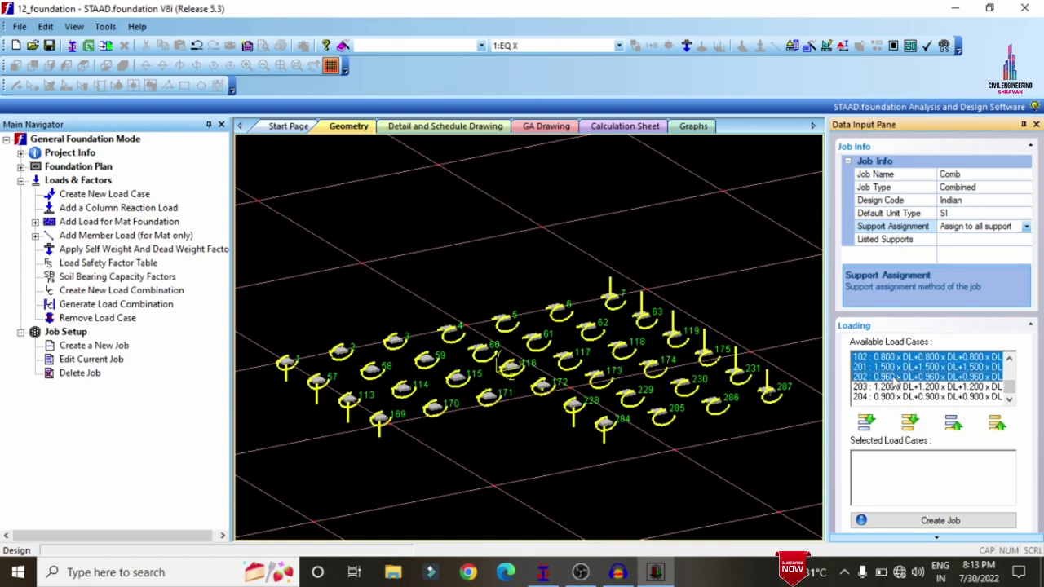
{"action": "left_click", "coordinate": [895, 388], "text": "shift"}
{"action": "left_click", "coordinate": [895, 397], "text": "shift"}
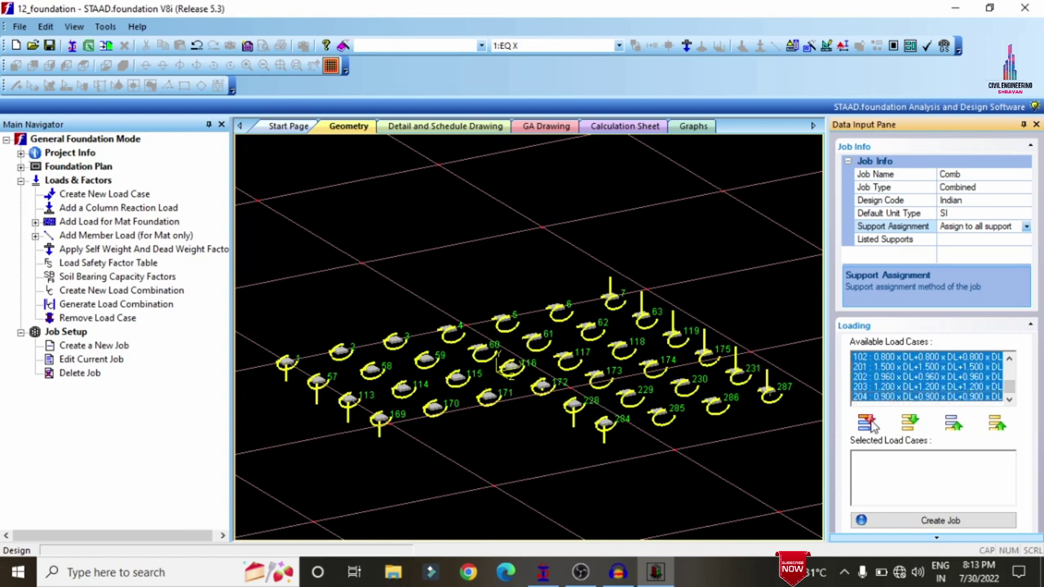
{"action": "left_click", "coordinate": [866, 422]}
{"action": "left_click", "coordinate": [942, 520]}
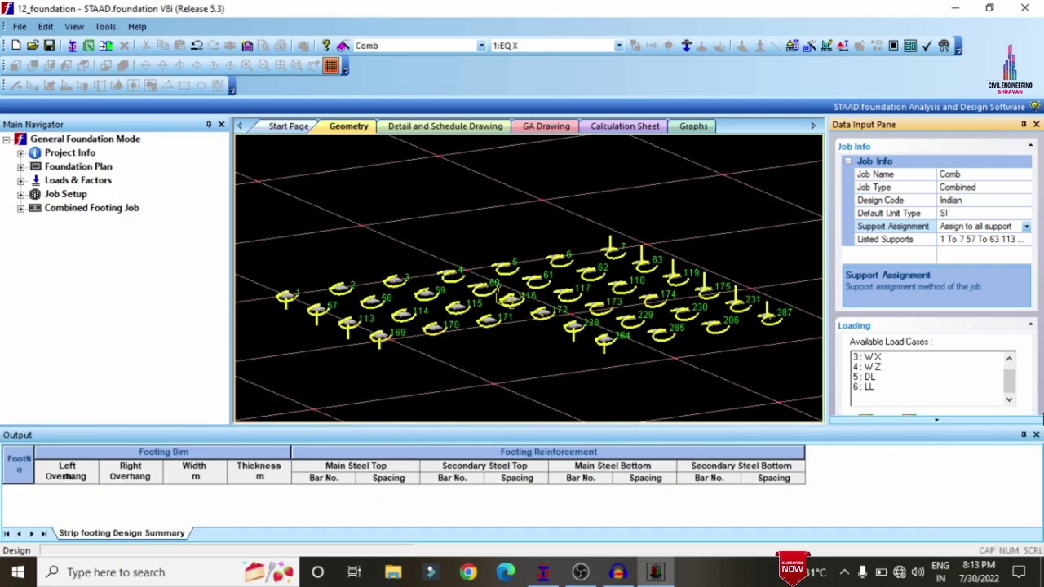
Step: Close the strip footing design summary and bring the Strip Footing section and node 1 into view
{"action": "scroll", "coordinate": [937, 408], "scroll_direction": "down", "scroll_amount": 1}
{"action": "left_click", "coordinate": [1036, 435]}
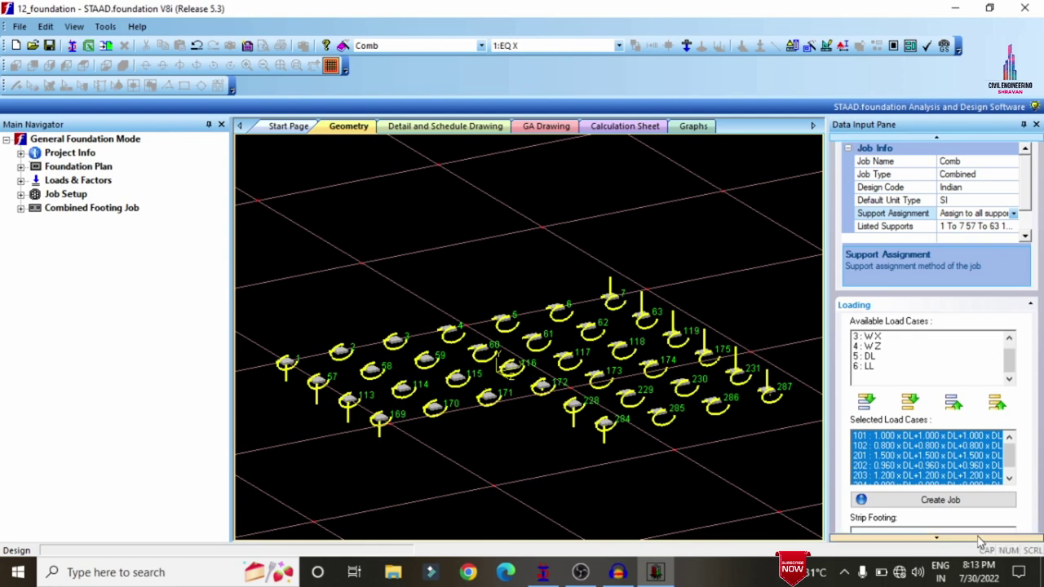
{"action": "scroll", "coordinate": [896, 477], "scroll_direction": "down", "scroll_amount": 5}
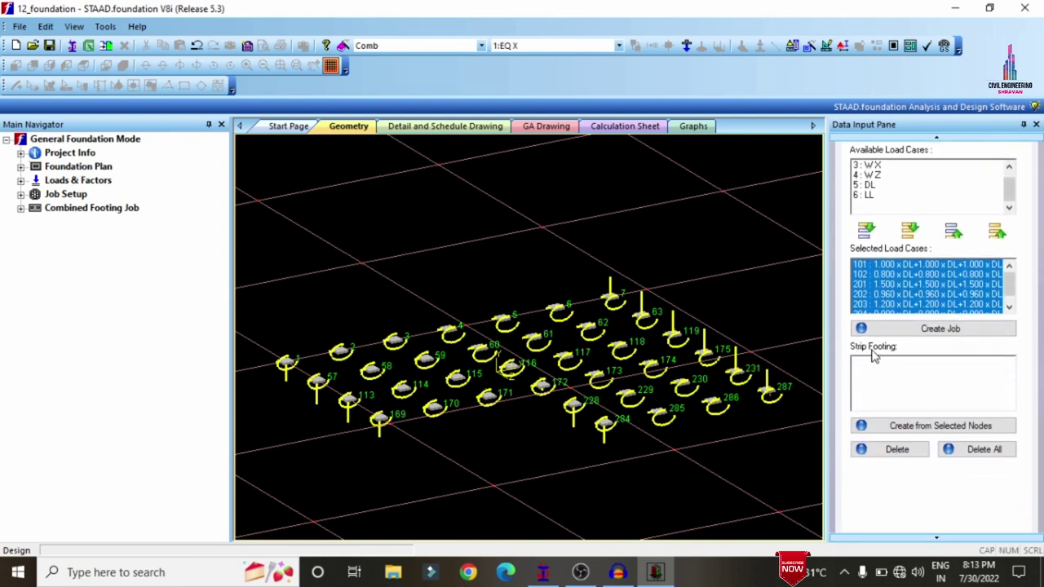
{"action": "left_click", "coordinate": [295, 364]}
{"action": "scroll", "coordinate": [297, 365], "scroll_direction": "up", "scroll_amount": 2}
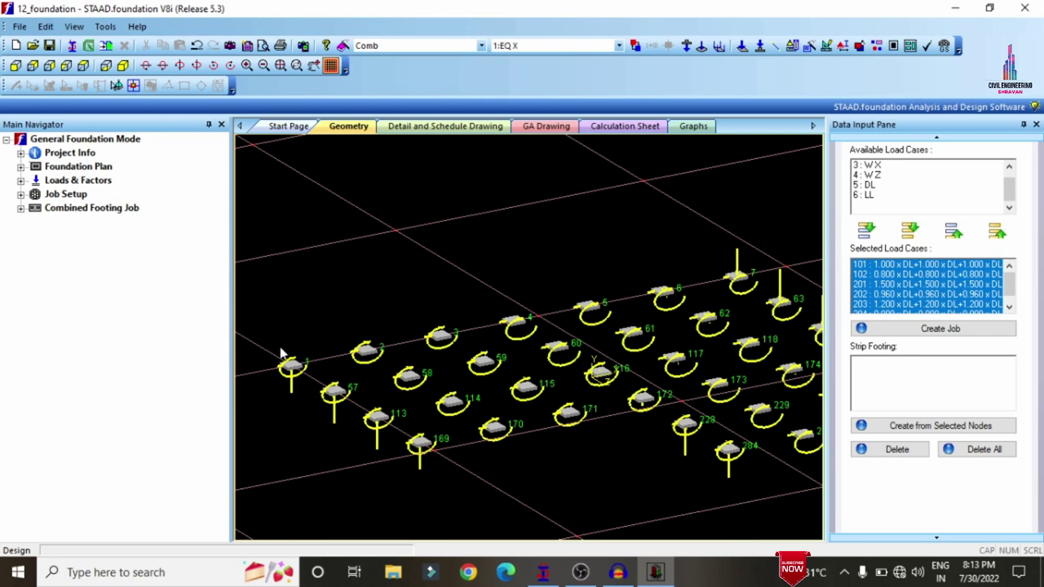
Step: Create a strip footing from node 1 to node 2, then extend it to node 3
{"action": "left_click", "coordinate": [367, 350]}
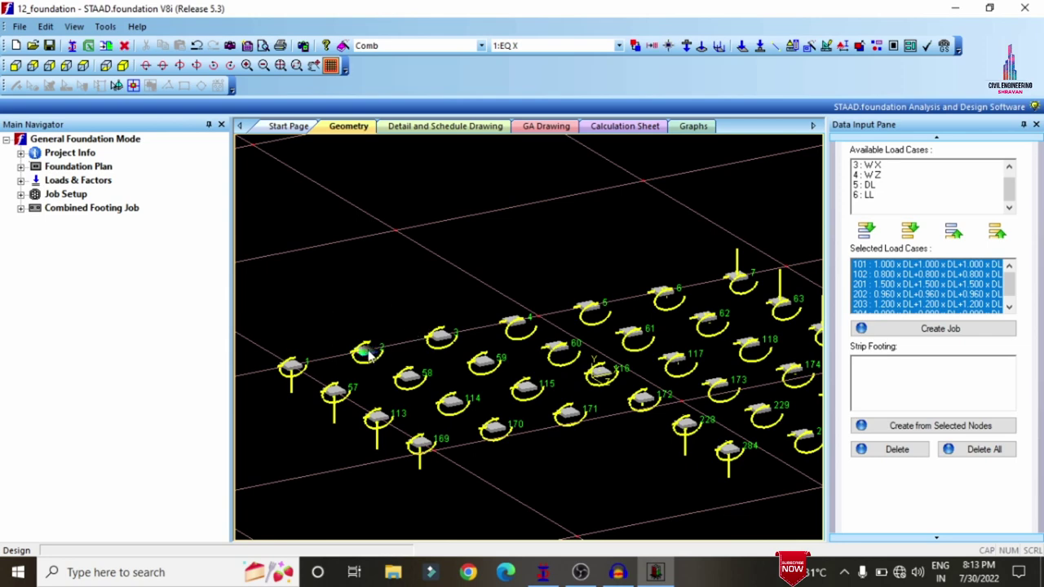
{"action": "left_click", "coordinate": [298, 369], "text": "ctrl"}
{"action": "left_click", "coordinate": [913, 430]}
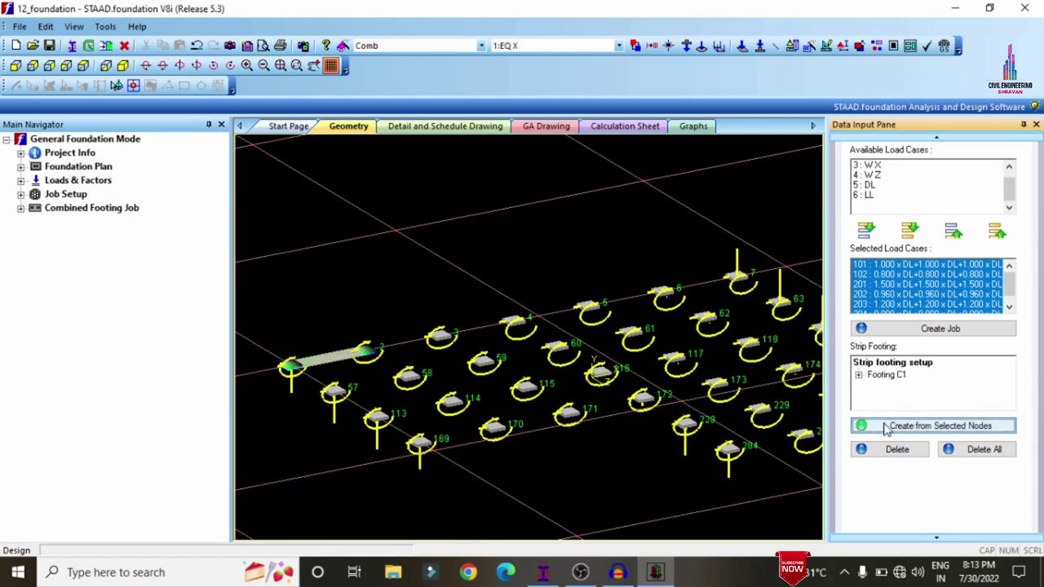
{"action": "left_click", "coordinate": [374, 305]}
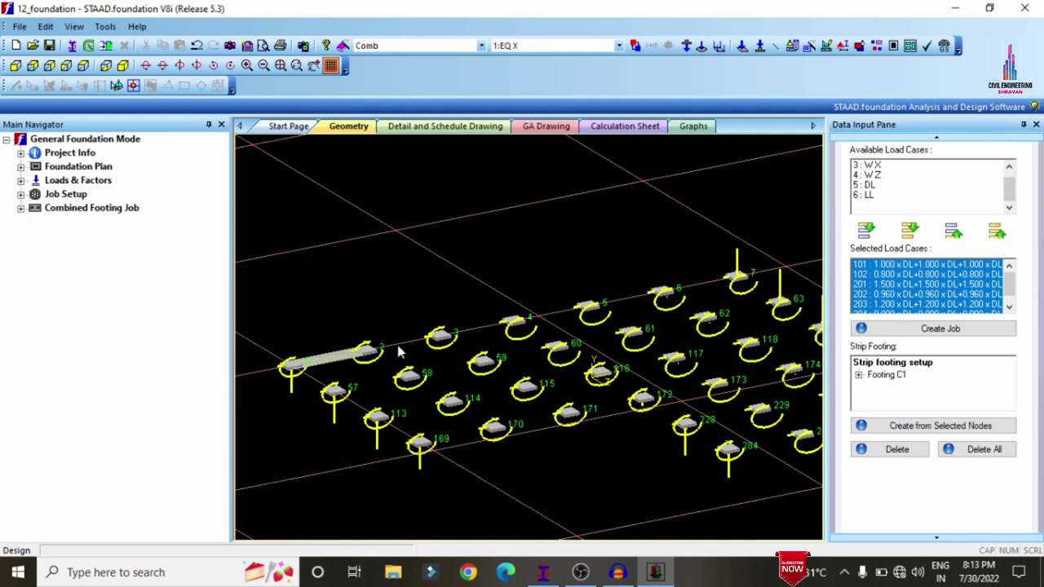
{"action": "left_click", "coordinate": [371, 352]}
{"action": "left_click", "coordinate": [453, 344]}
{"action": "left_click", "coordinate": [903, 427]}
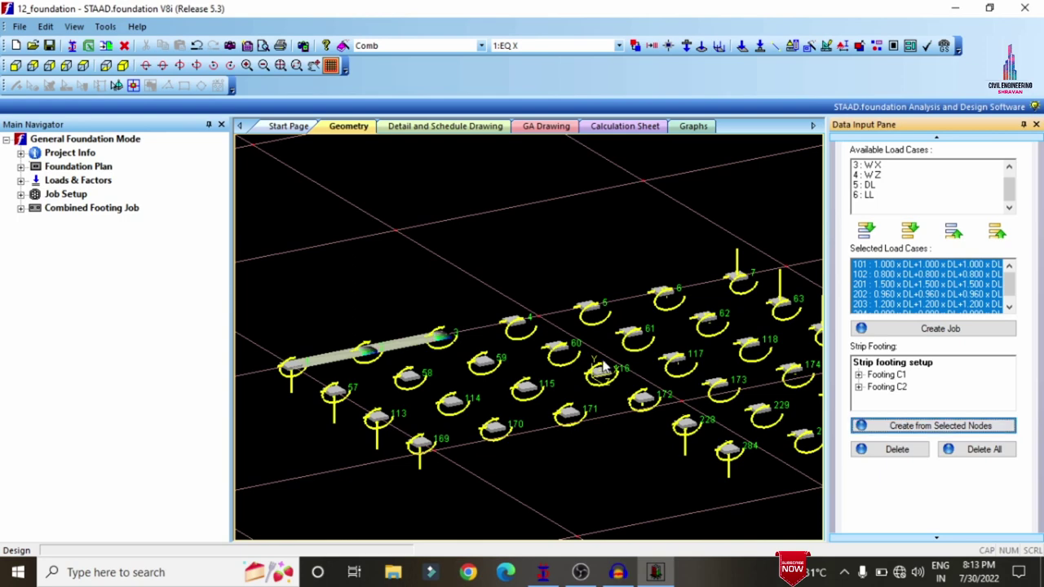
Step: Extend the strip footing node by node through nodes 4, 5, 6 and 7
{"action": "left_click", "coordinate": [509, 325]}
{"action": "left_click", "coordinate": [916, 432]}
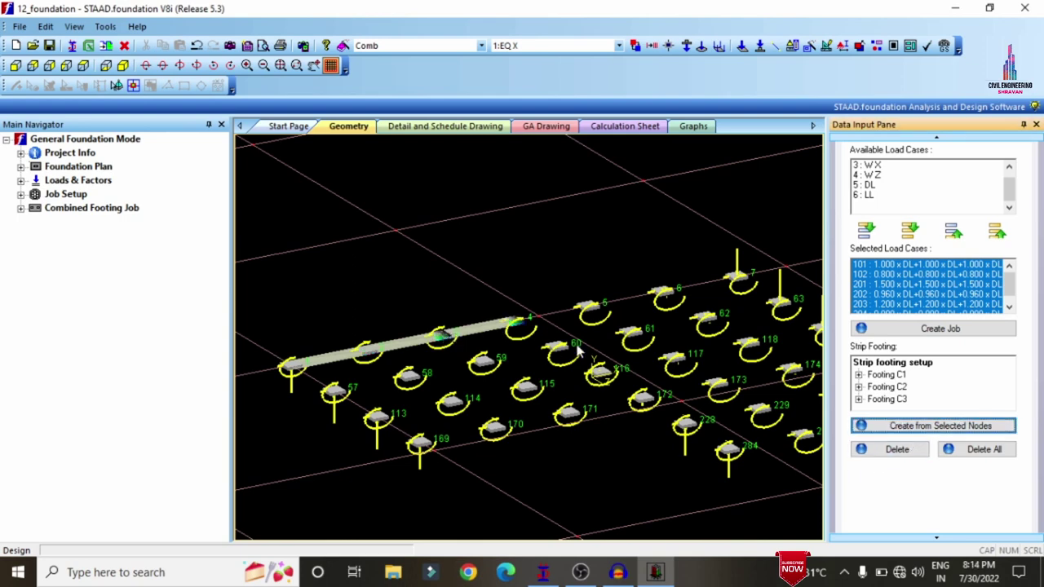
{"action": "left_click", "coordinate": [591, 308]}
{"action": "left_click", "coordinate": [912, 433]}
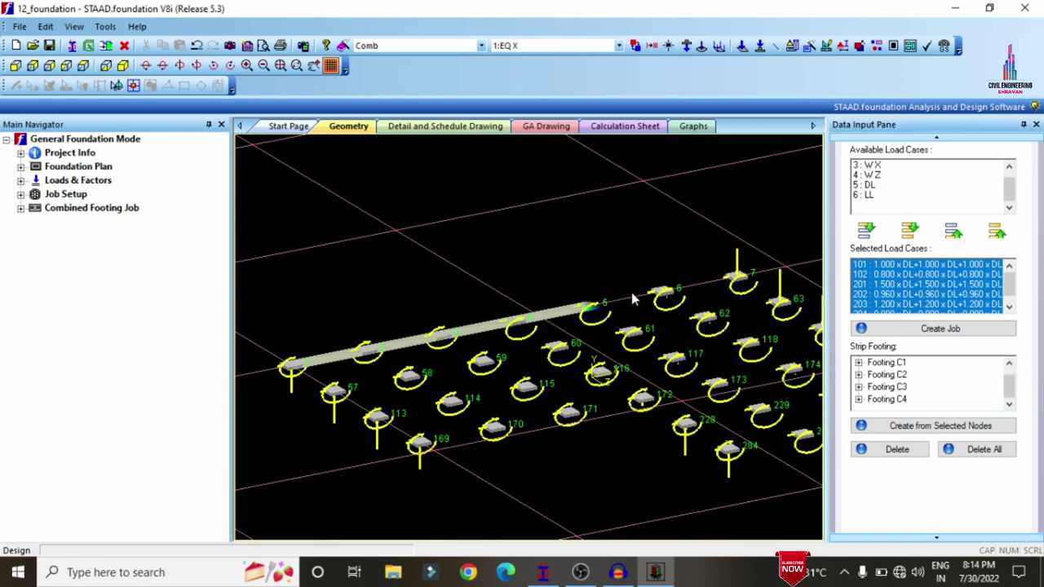
{"action": "left_click", "coordinate": [663, 296]}
{"action": "left_click", "coordinate": [907, 427]}
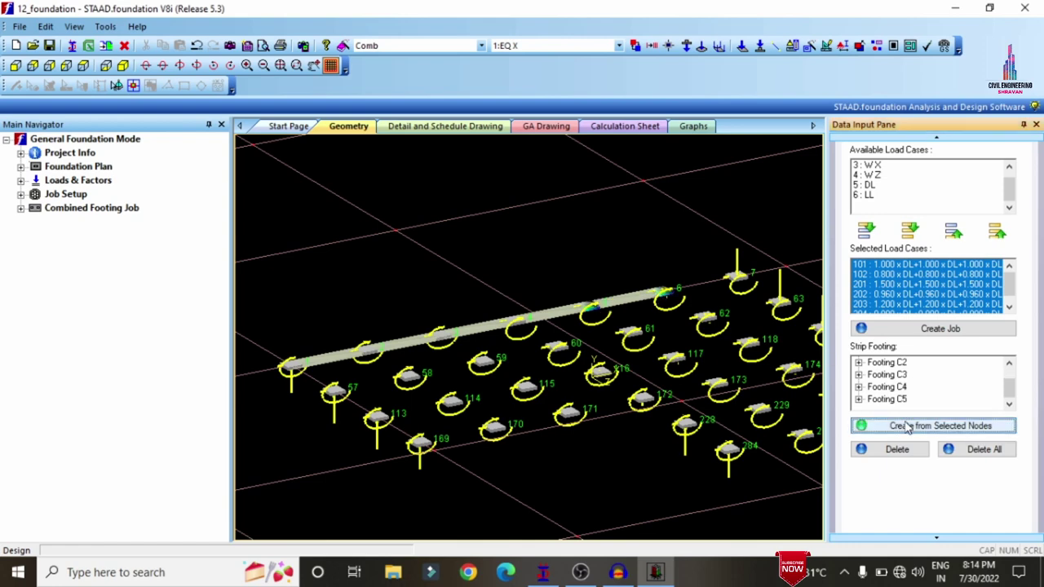
{"action": "left_click", "coordinate": [736, 279]}
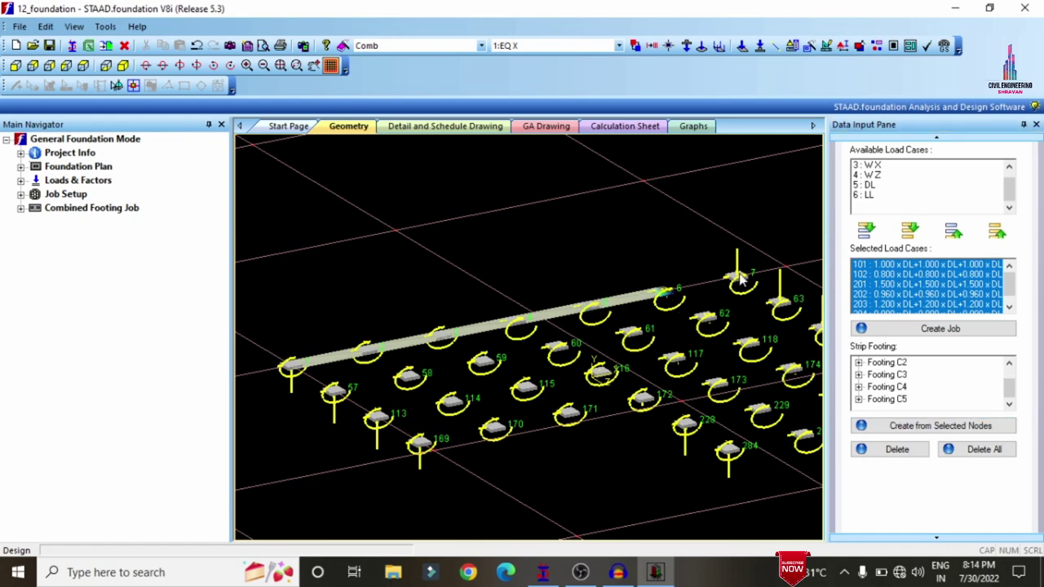
{"action": "left_click", "coordinate": [963, 427]}
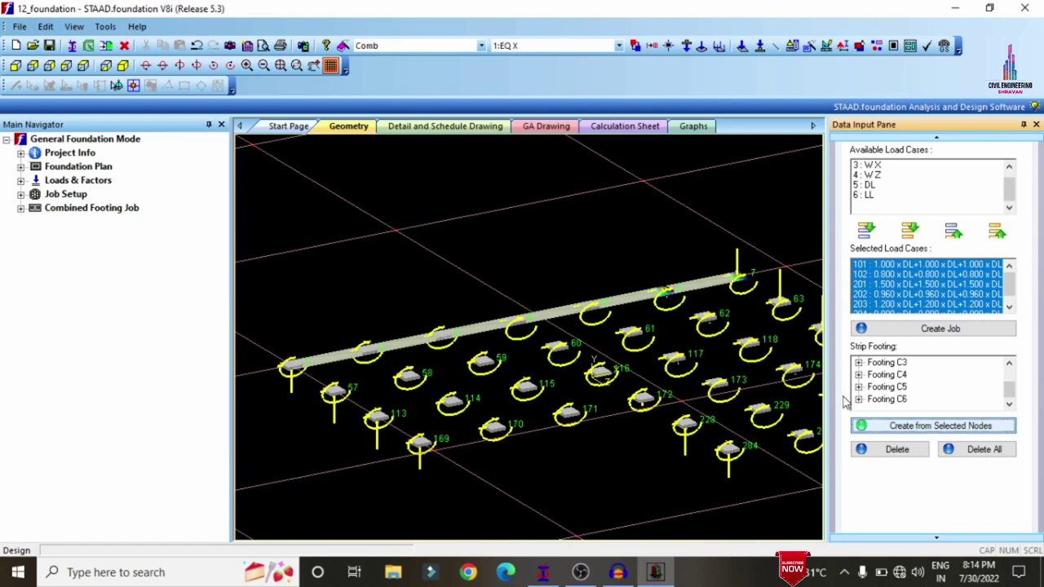
{"action": "scroll", "coordinate": [435, 305], "scroll_direction": "down", "scroll_amount": 1}
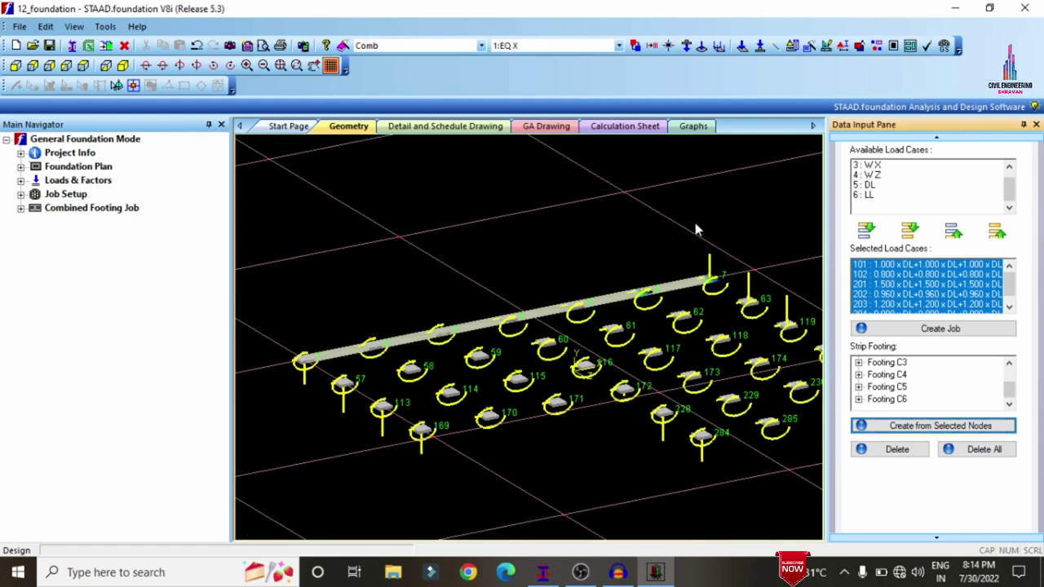
Step: Finish linking all support nodes with strip footings, up to footing C59
{"action": "left_click", "coordinate": [479, 265]}
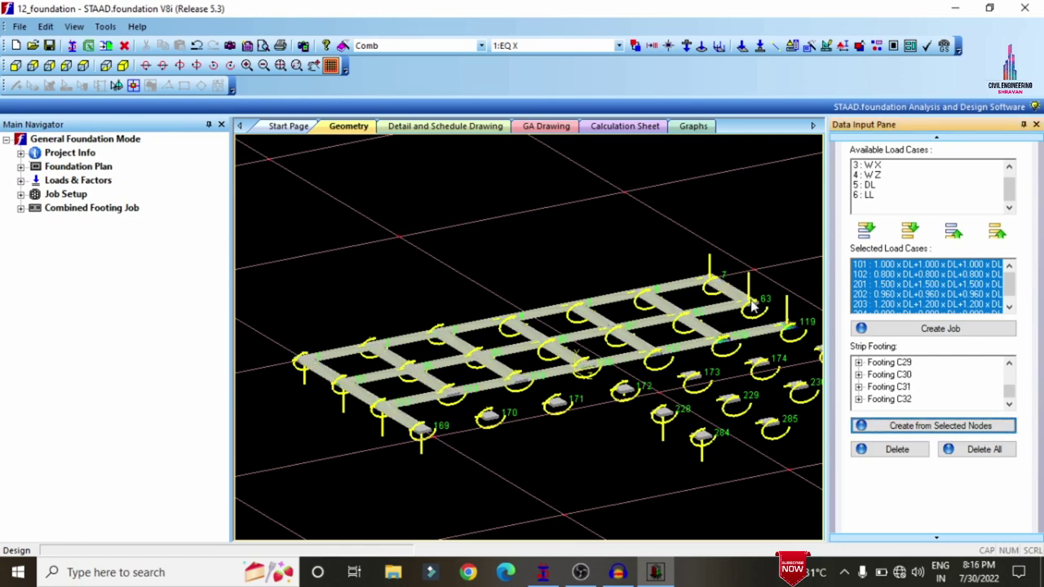
{"action": "scroll", "coordinate": [571, 397], "scroll_direction": "up", "scroll_amount": 3}
{"action": "scroll", "coordinate": [630, 495], "scroll_direction": "down", "scroll_amount": 3}
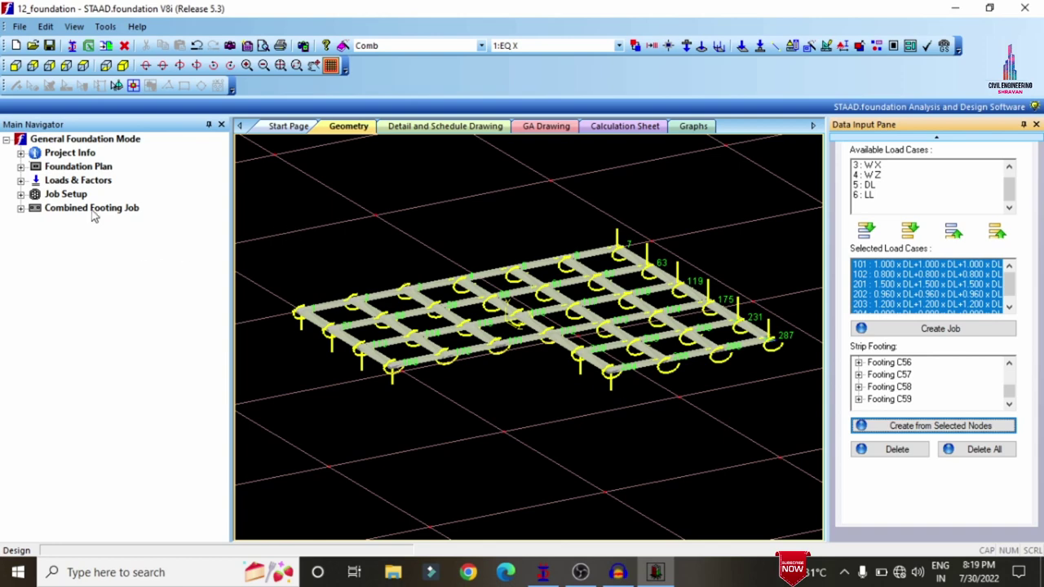
Step: Show the Concrete & Rebar design parameters (25 N/mm2 concrete, 415 N/mm2 steel)
{"action": "left_click", "coordinate": [21, 209]}
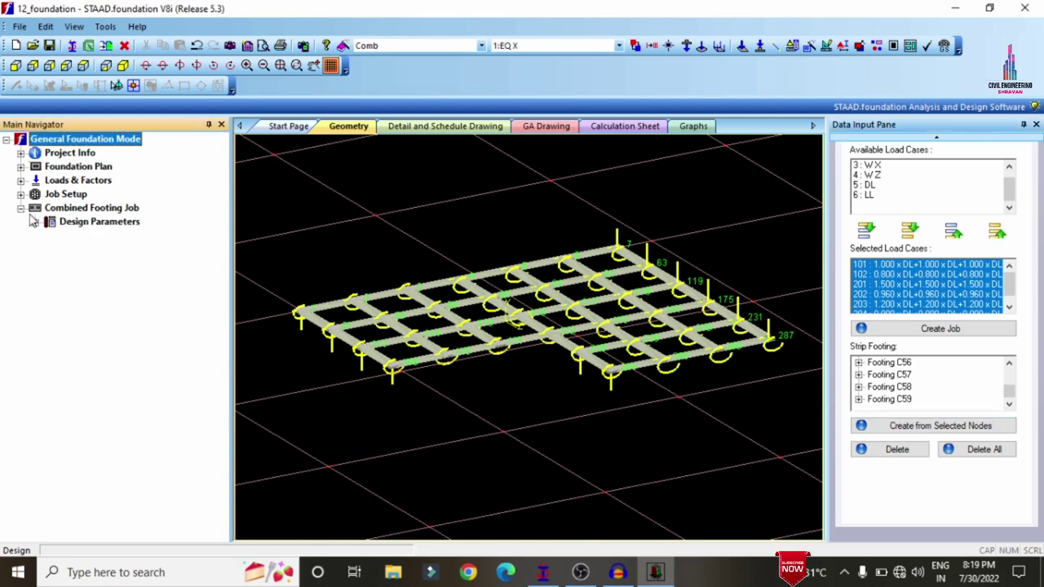
{"action": "left_click", "coordinate": [35, 222]}
{"action": "left_click", "coordinate": [78, 236]}
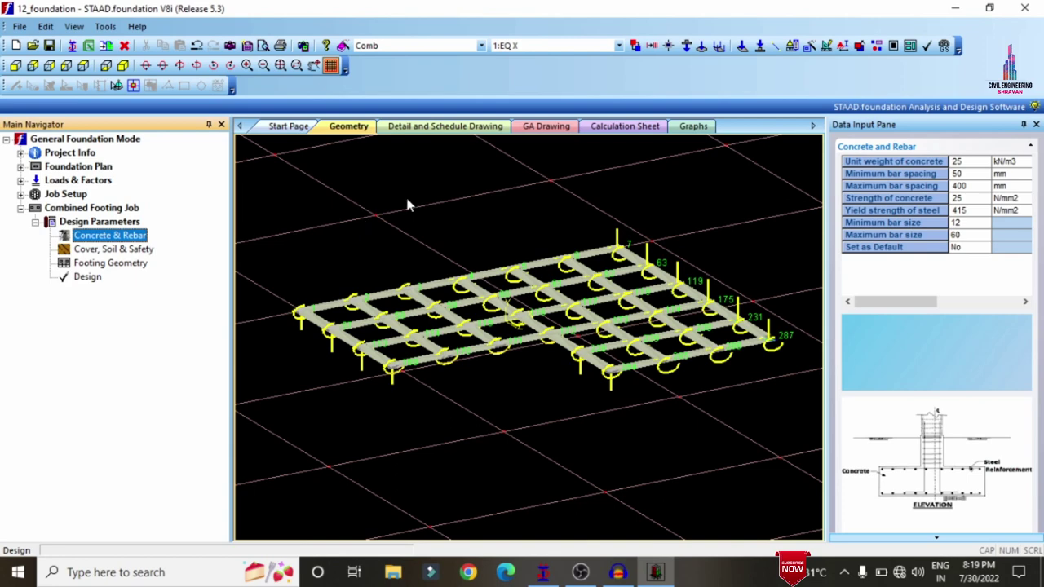
Step: Set bar spacing to 30 mm minimum, 300 mm maximum, and concrete strength to 30 N/mm2
{"action": "left_click", "coordinate": [971, 175]}
{"action": "double_click", "coordinate": [970, 175]}
{"action": "type", "text": "30"}
{"action": "left_click", "coordinate": [988, 186]}
{"action": "double_click", "coordinate": [990, 186]}
{"action": "type", "text": "30"}
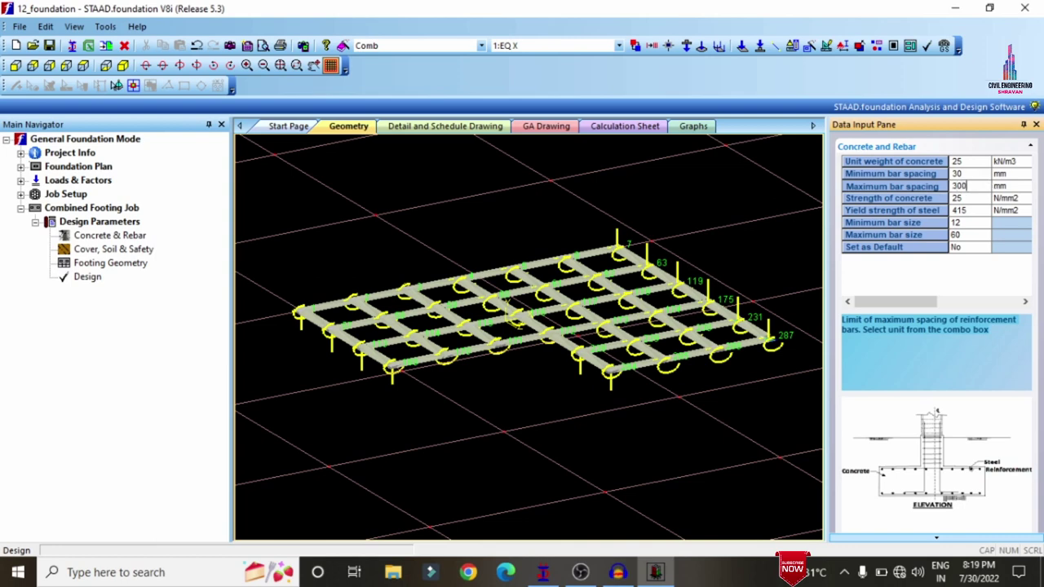
{"action": "left_click", "coordinate": [983, 201]}
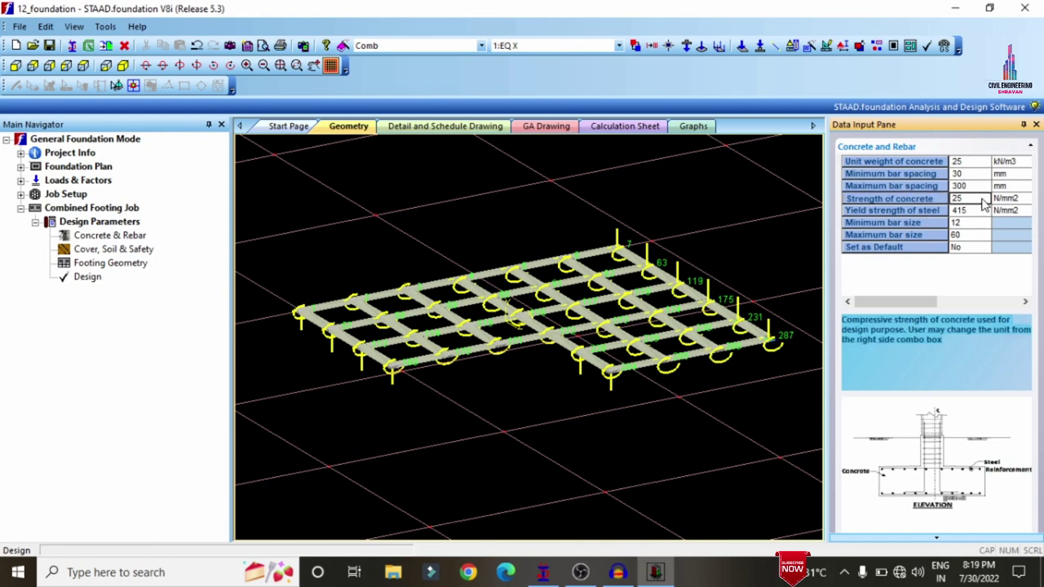
{"action": "double_click", "coordinate": [982, 200]}
{"action": "type", "text": "30"}
Step: Raise the soil bearing capacity from 100 to 200 kN/m2 under Cover, Soil & Safety
{"action": "left_click", "coordinate": [88, 251]}
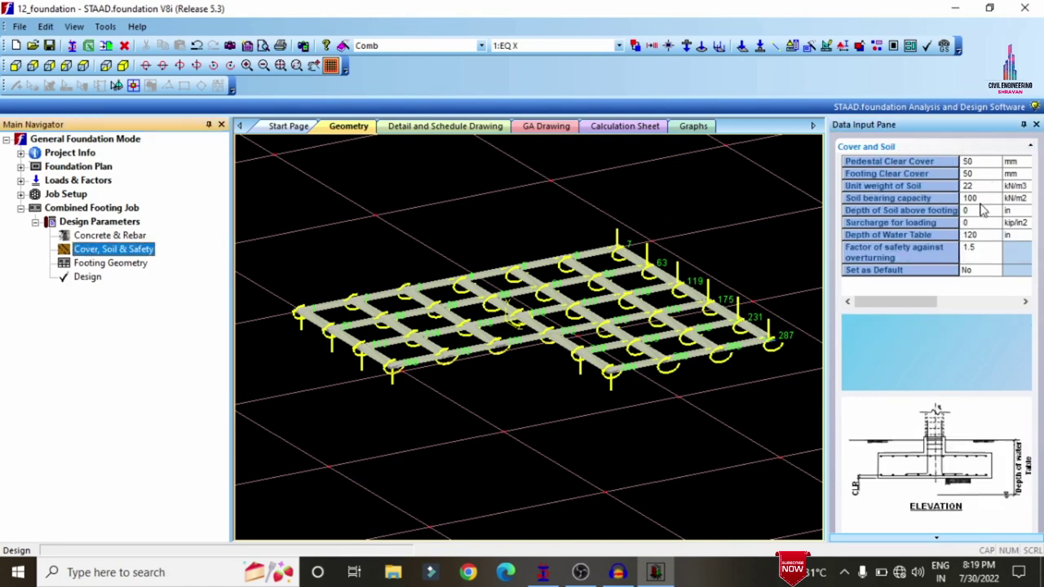
{"action": "left_click", "coordinate": [987, 200]}
{"action": "type", "text": "200"}
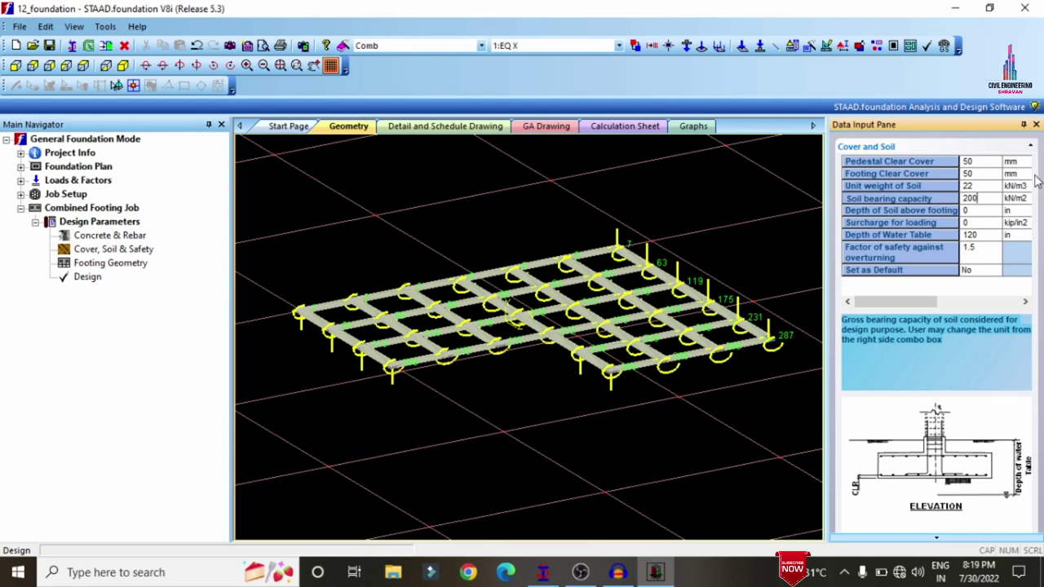
{"action": "left_click", "coordinate": [106, 263]}
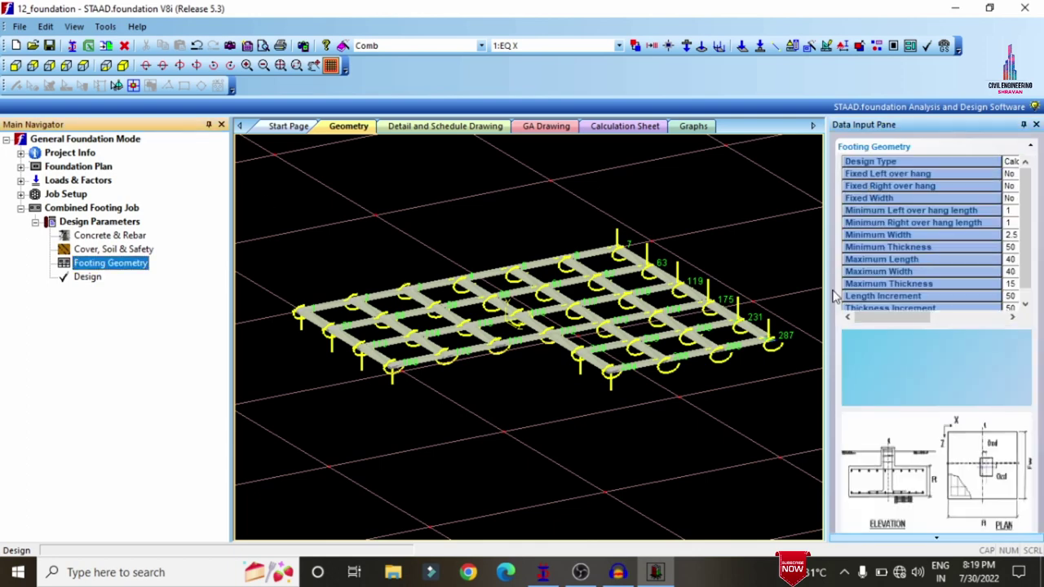
Step: Run the combined footing design and confirm the analysis prompt
{"action": "left_click_drag", "start_coordinate": [897, 322], "coordinate": [969, 322]}
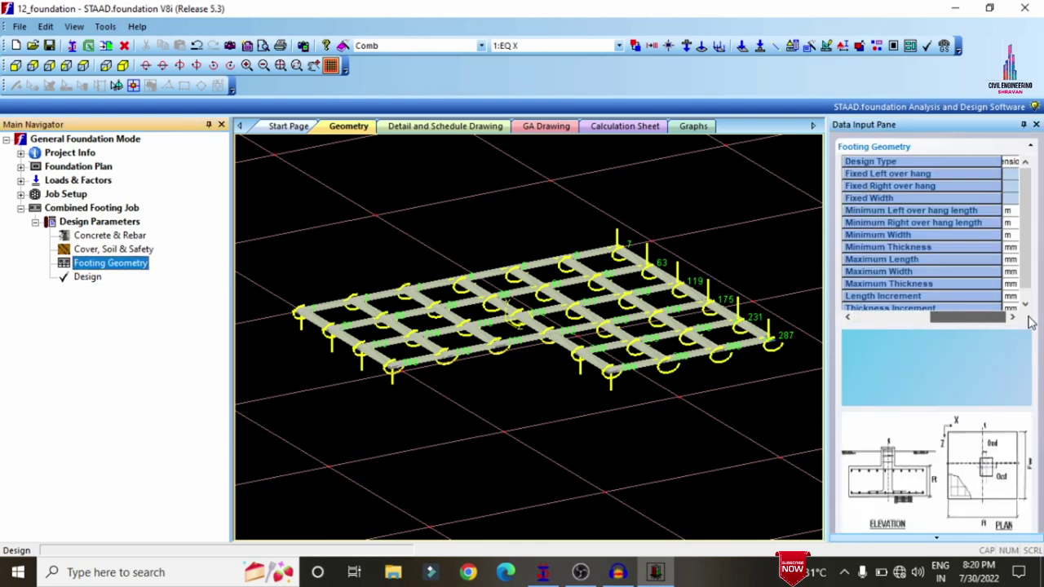
{"action": "left_click", "coordinate": [105, 279]}
{"action": "left_click", "coordinate": [516, 315]}
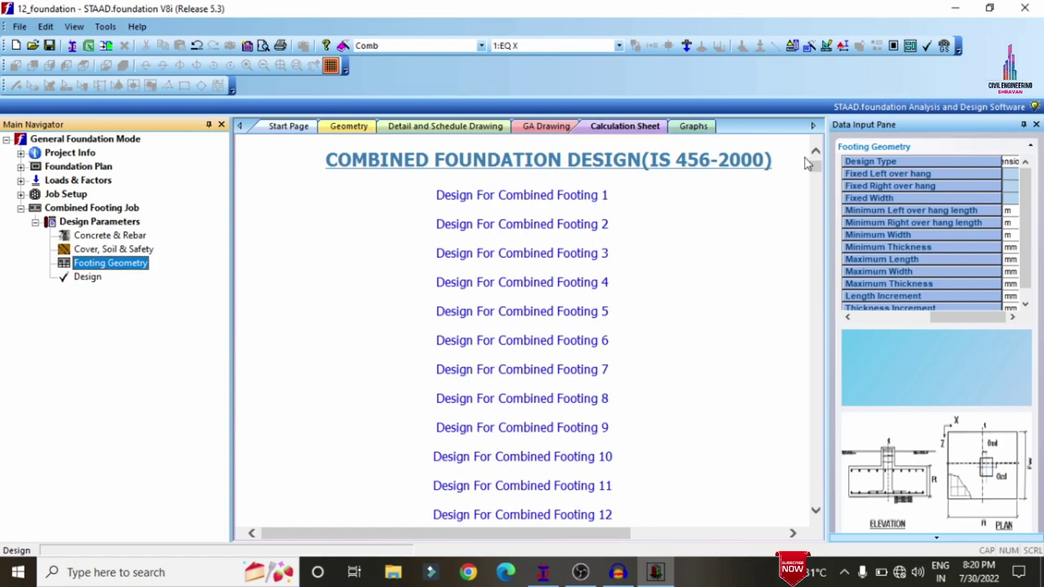
Step: Review the Combined Footing 6 calculations, then return to the 3-D geometry view
{"action": "left_click_drag", "start_coordinate": [813, 169], "coordinate": [820, 163]}
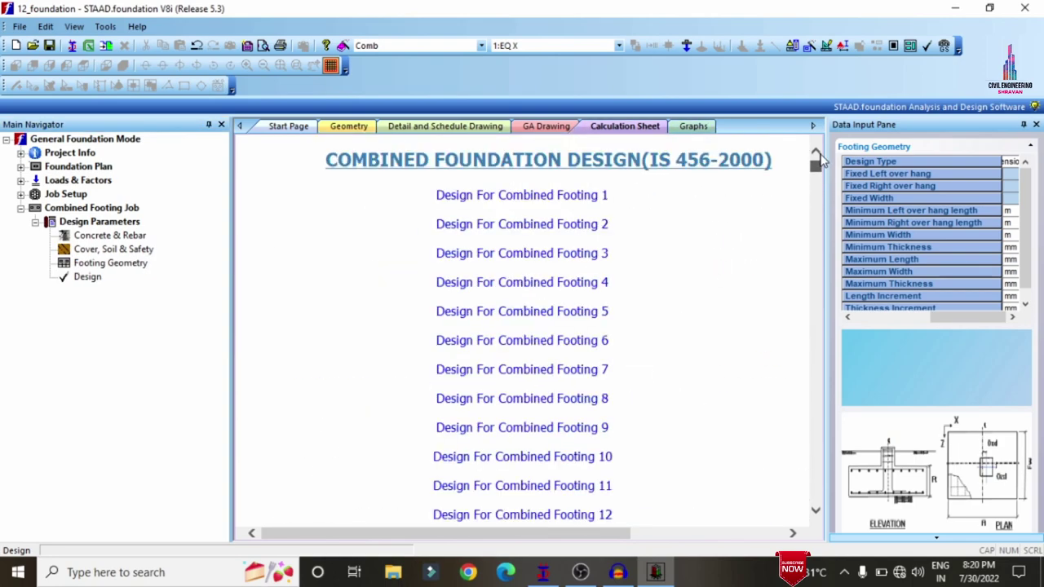
{"action": "left_click", "coordinate": [576, 347]}
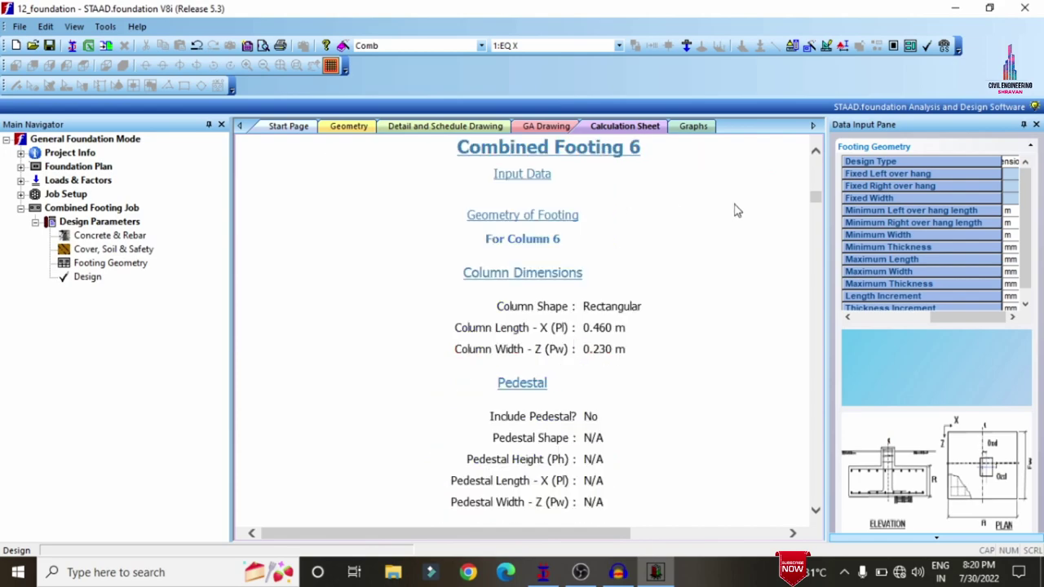
{"action": "scroll", "coordinate": [822, 238], "scroll_direction": "down", "scroll_amount": 15}
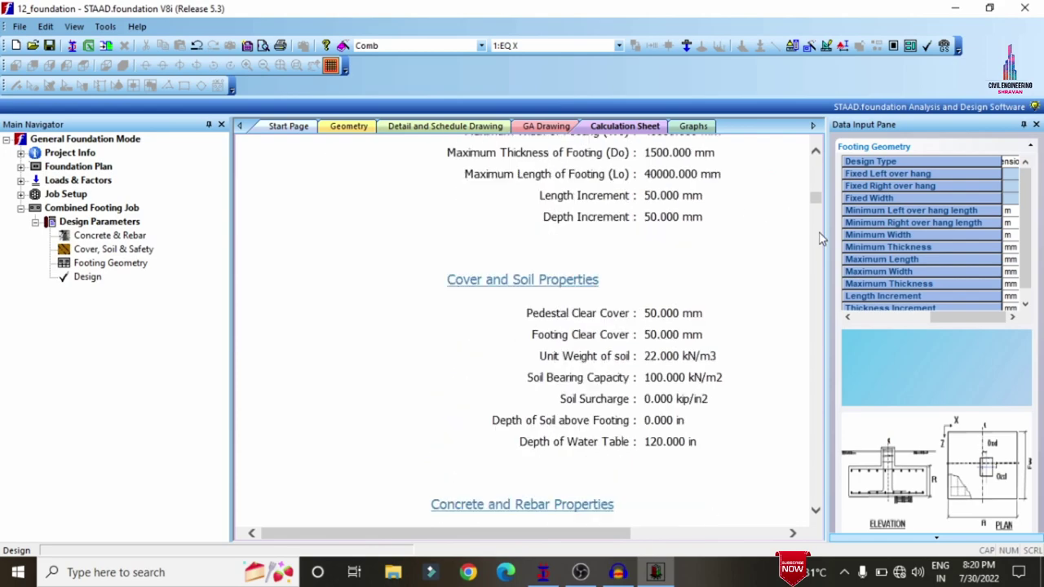
{"action": "scroll", "coordinate": [822, 238], "scroll_direction": "down", "scroll_amount": 20}
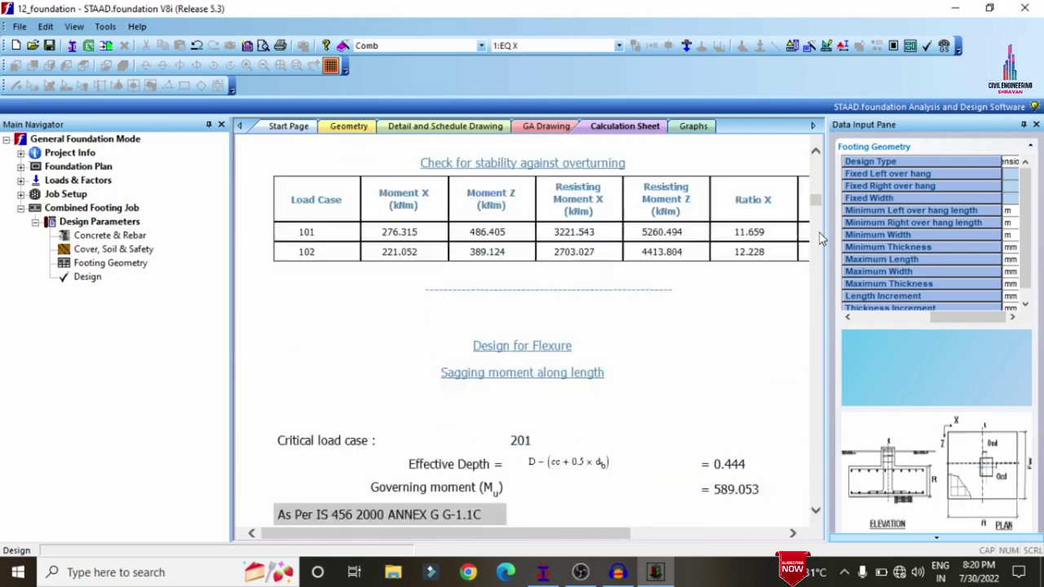
{"action": "scroll", "coordinate": [822, 238], "scroll_direction": "down", "scroll_amount": 20}
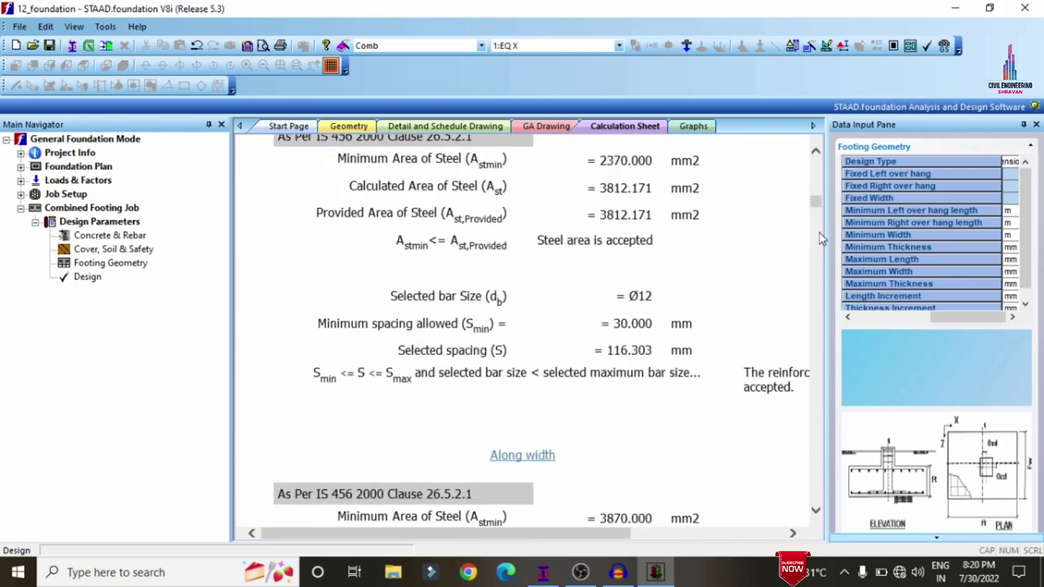
{"action": "scroll", "coordinate": [822, 238], "scroll_direction": "down", "scroll_amount": 20}
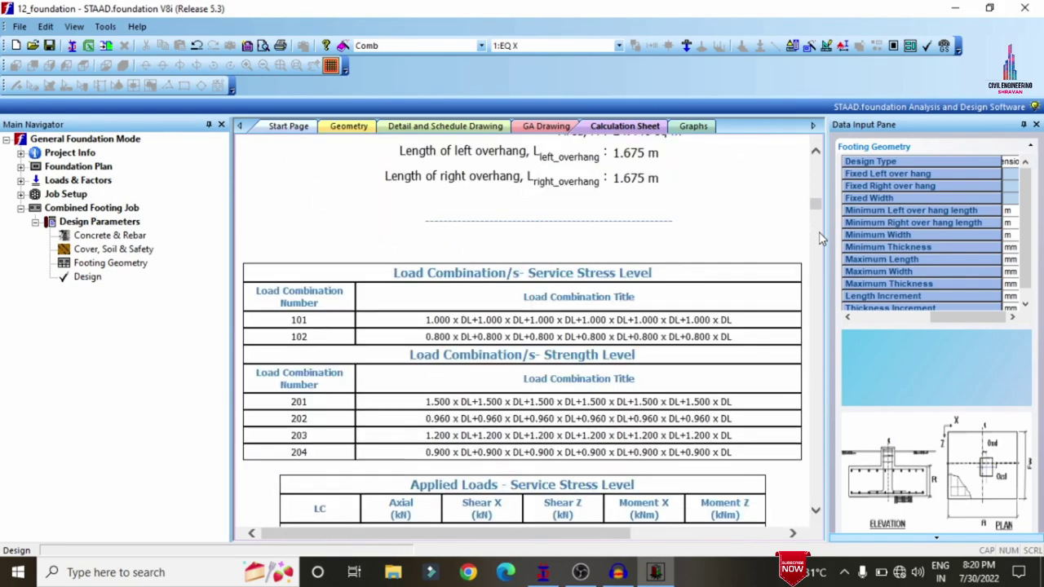
{"action": "scroll", "coordinate": [822, 238], "scroll_direction": "down", "scroll_amount": 15}
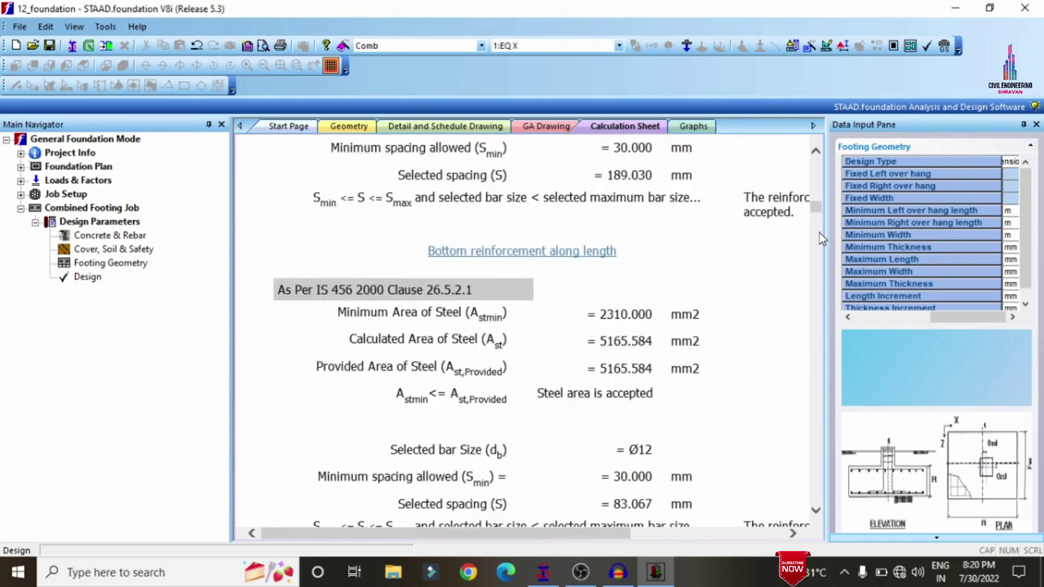
{"action": "scroll", "coordinate": [822, 271], "scroll_direction": "down", "scroll_amount": 10}
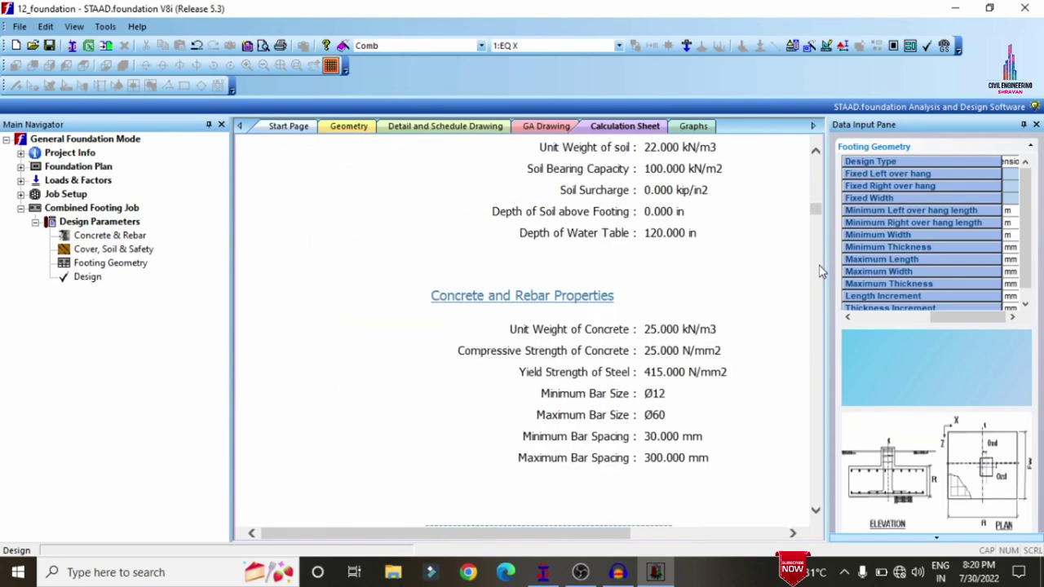
{"action": "left_click", "coordinate": [294, 127]}
{"action": "left_click", "coordinate": [349, 128]}
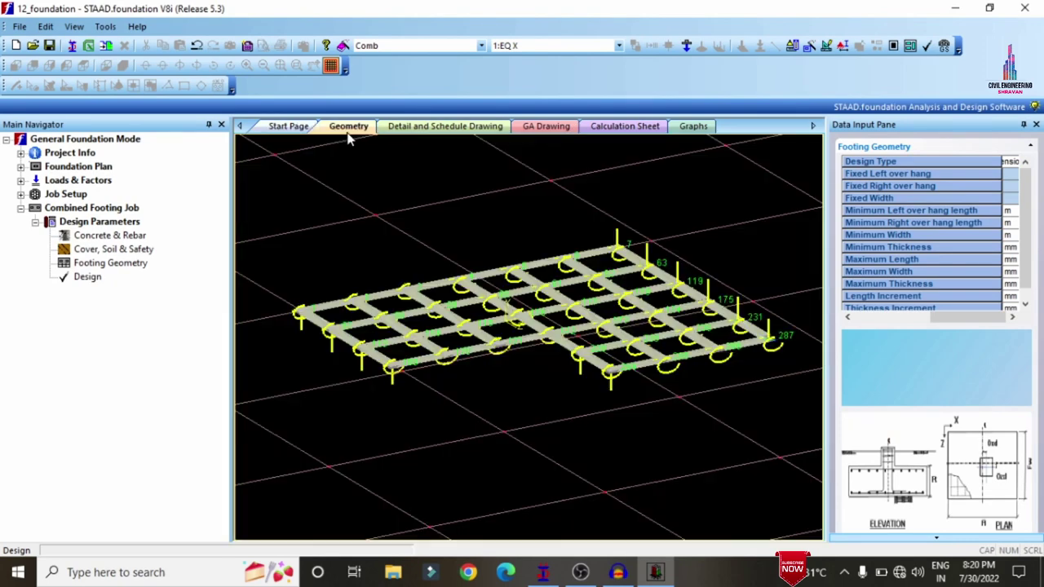
Step: Inspect Footing C1's detail and schedule drawing, then show the GA drawing
{"action": "left_click", "coordinate": [393, 128]}
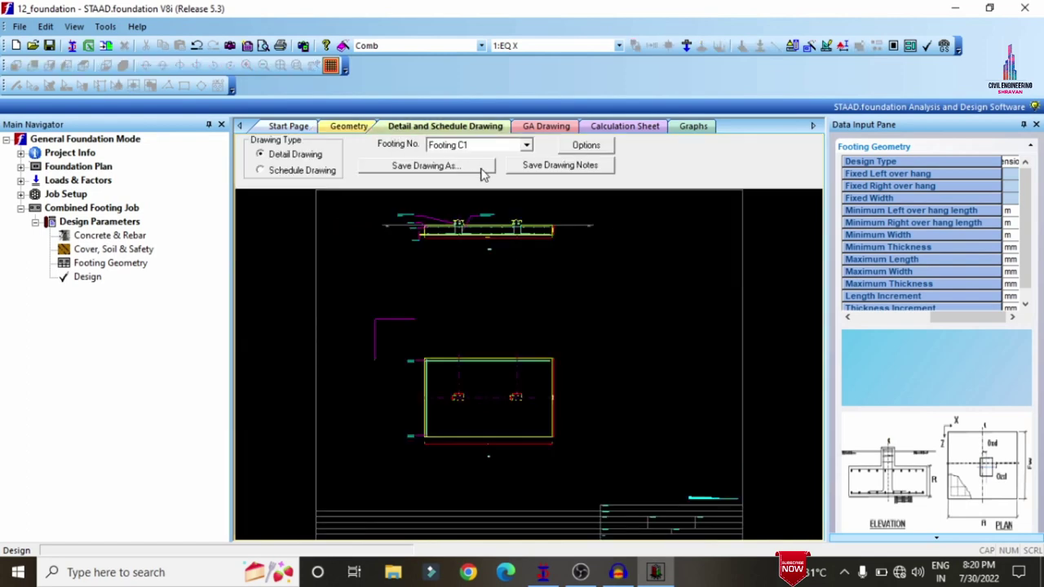
{"action": "scroll", "coordinate": [483, 198], "scroll_direction": "up", "scroll_amount": 4}
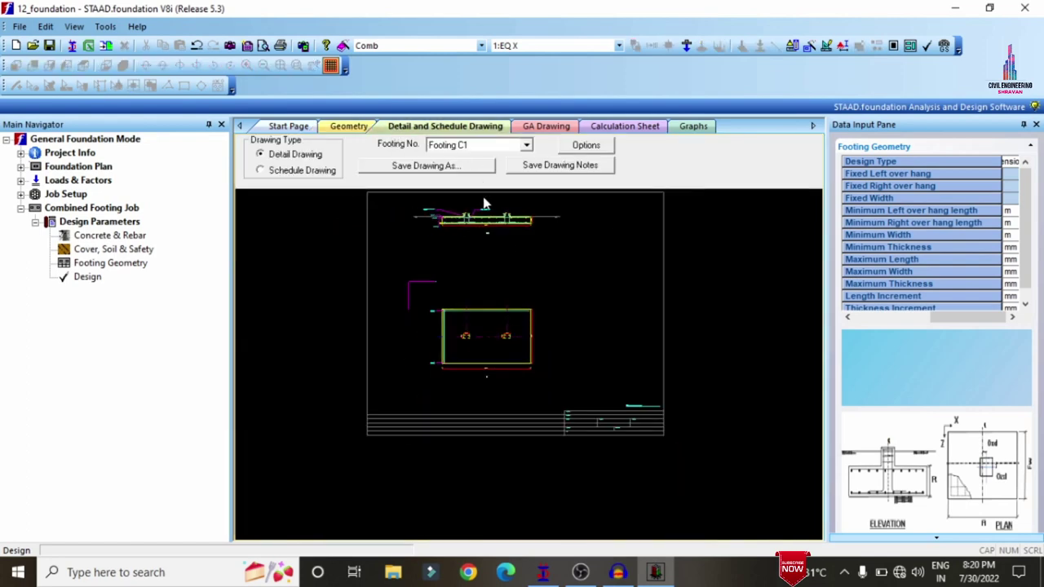
{"action": "scroll", "coordinate": [366, 232], "scroll_direction": "up", "scroll_amount": 4}
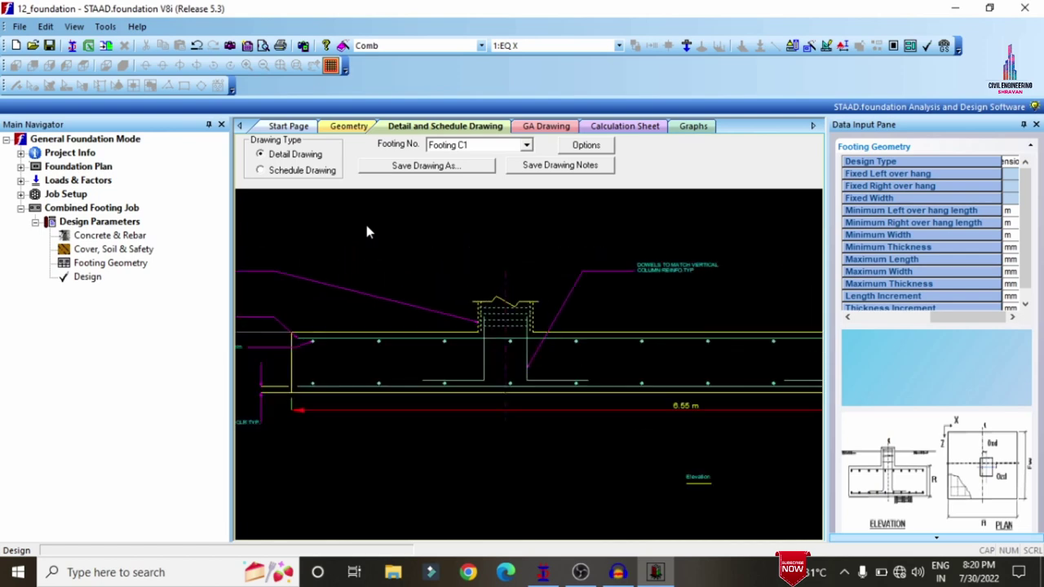
{"action": "scroll", "coordinate": [366, 230], "scroll_direction": "down", "scroll_amount": 6}
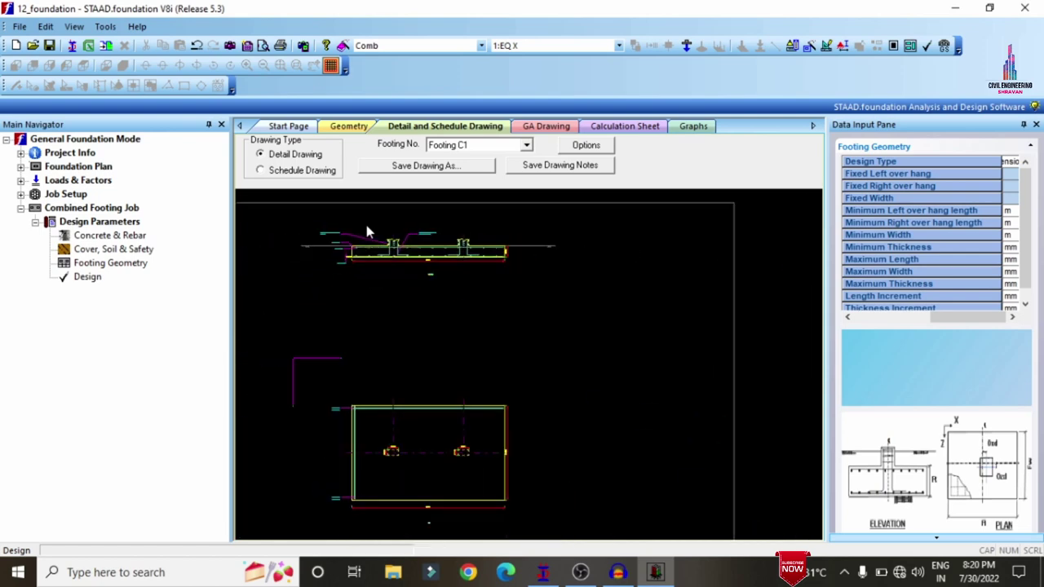
{"action": "left_click", "coordinate": [548, 127]}
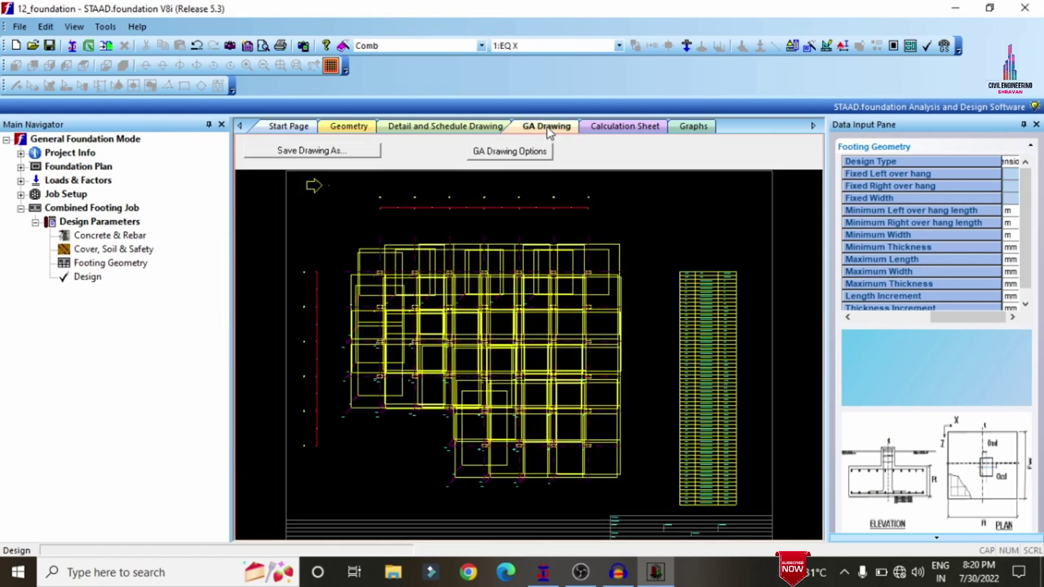
Step: Plot shear and bending moment graphs for Footing C2 under load cases 202 and 204
{"action": "left_click", "coordinate": [605, 128]}
{"action": "left_click", "coordinate": [693, 126]}
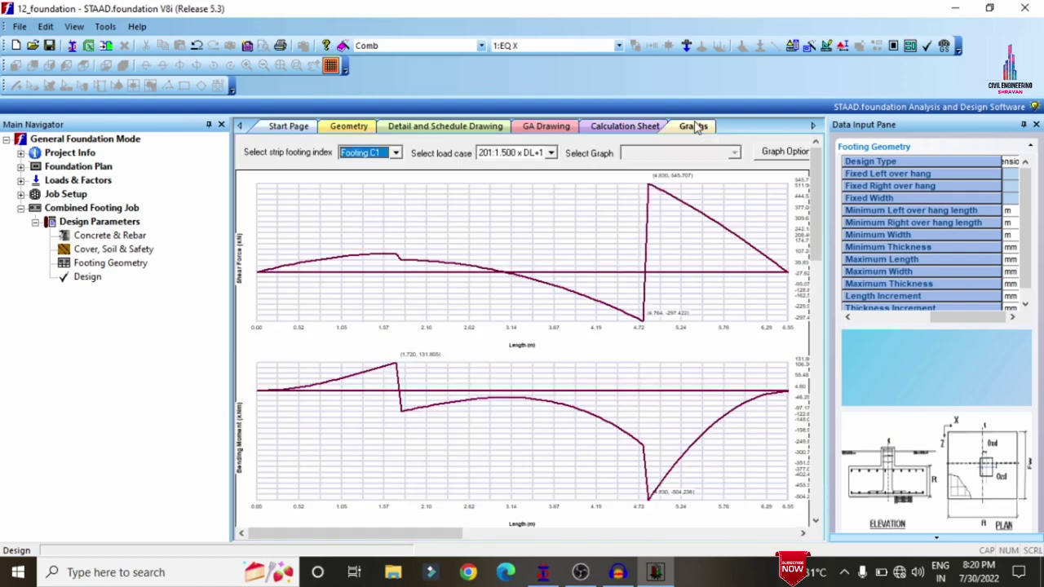
{"action": "mouse_move", "coordinate": [818, 235]}
{"action": "left_mouse_down"}
{"action": "mouse_move", "coordinate": [814, 372]}
{"action": "mouse_move", "coordinate": [817, 228]}
{"action": "left_mouse_up"}
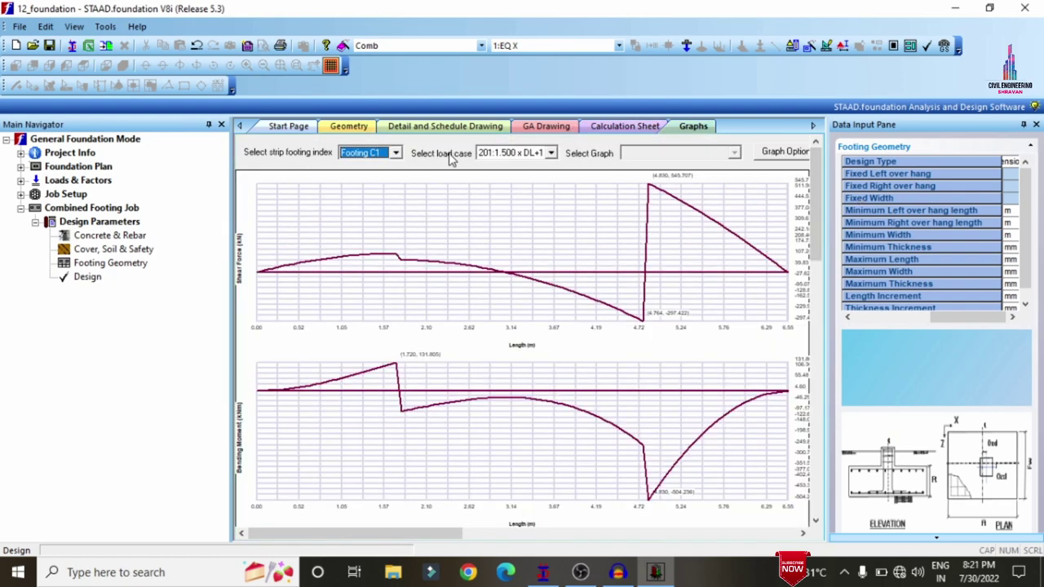
{"action": "left_click", "coordinate": [397, 153]}
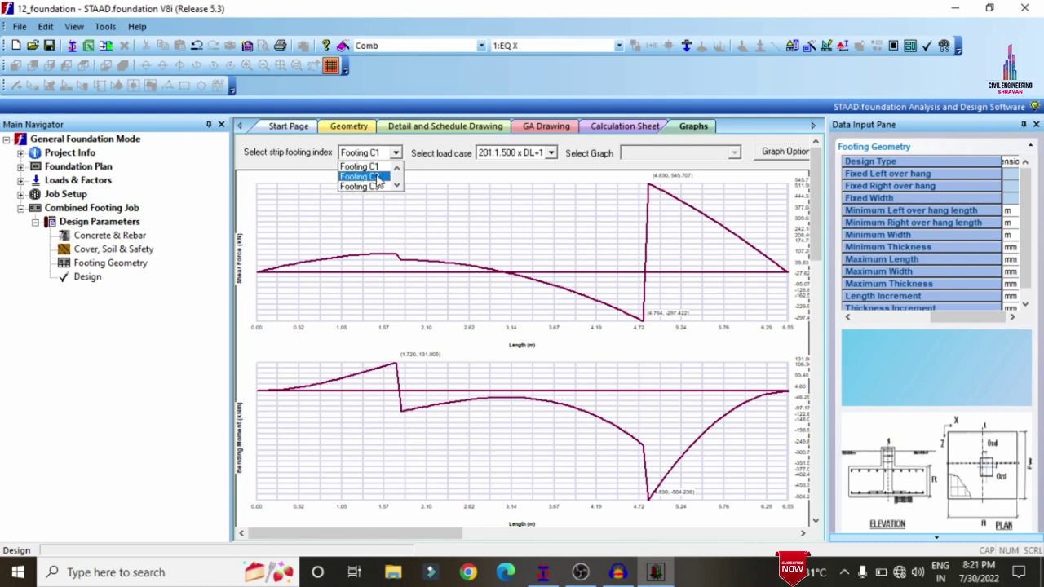
{"action": "left_click", "coordinate": [378, 177]}
{"action": "left_click", "coordinate": [550, 154]}
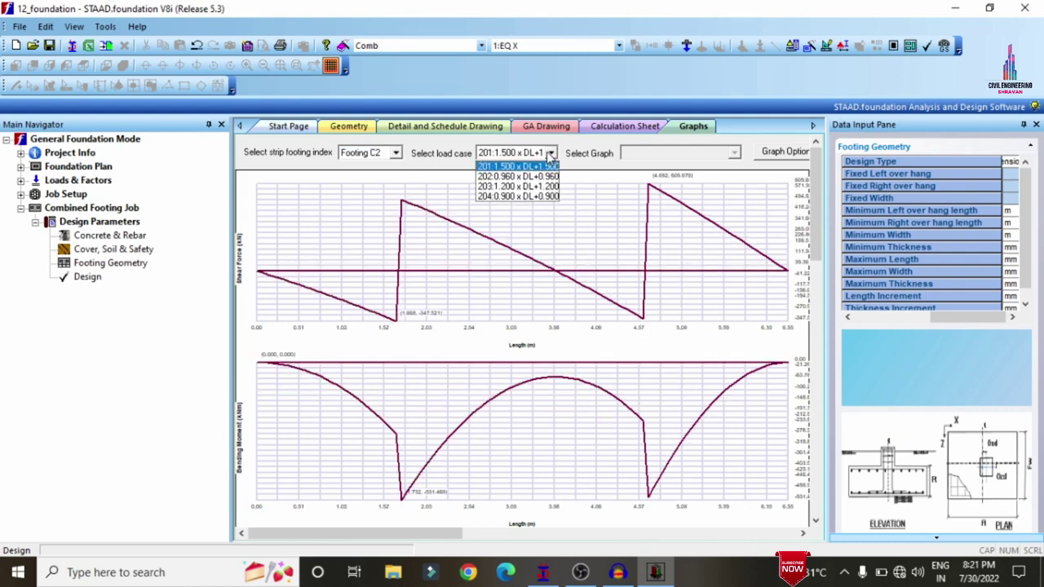
{"action": "left_click", "coordinate": [524, 178]}
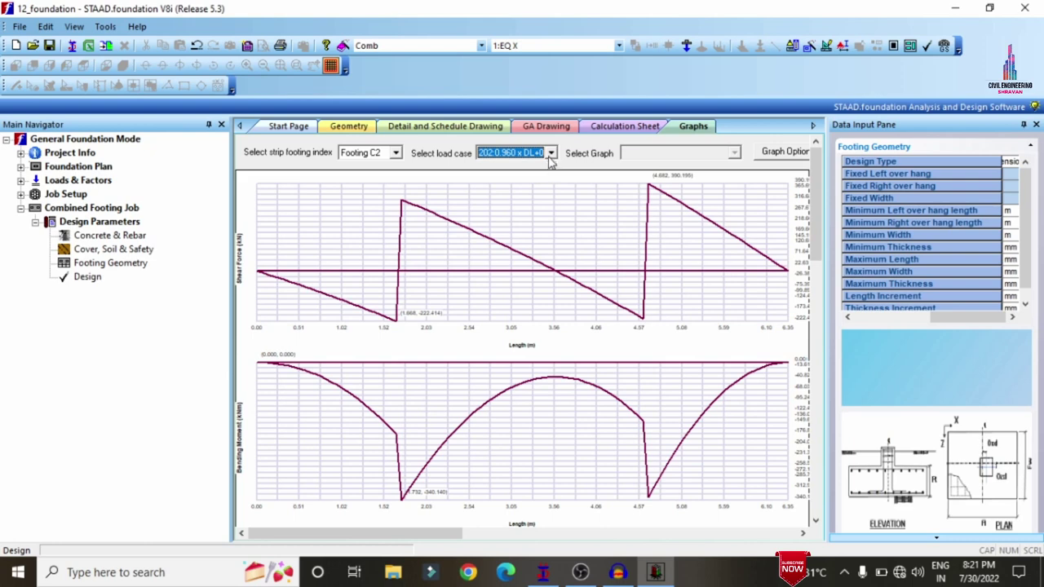
{"action": "left_click", "coordinate": [550, 155]}
{"action": "left_click", "coordinate": [542, 201]}
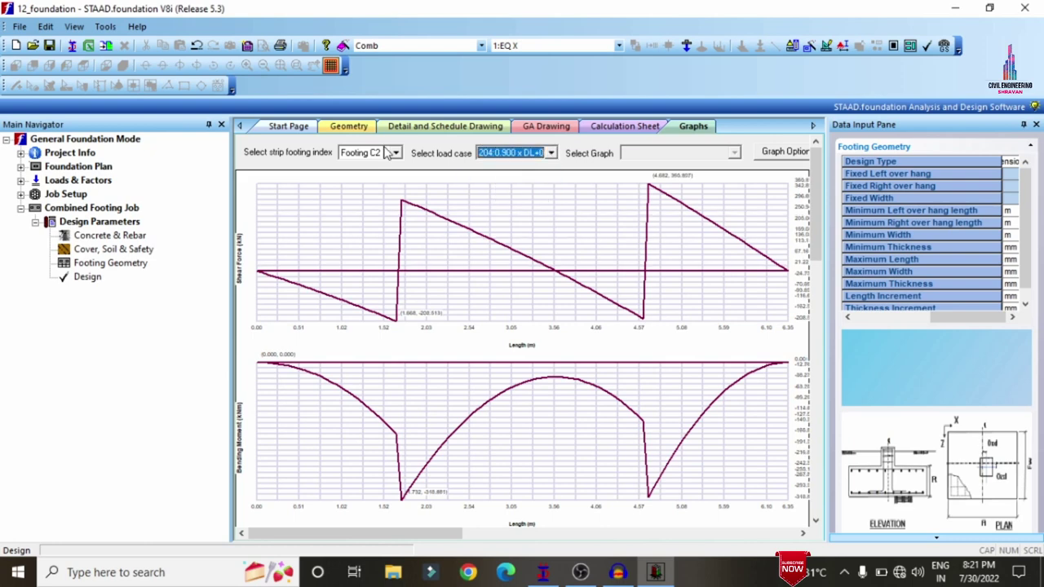
Step: Step the graphs from Footing C3 to C12, then minimise STAAD.foundation to STAAD.Pro
{"action": "left_click", "coordinate": [389, 155]}
{"action": "left_click", "coordinate": [363, 177]}
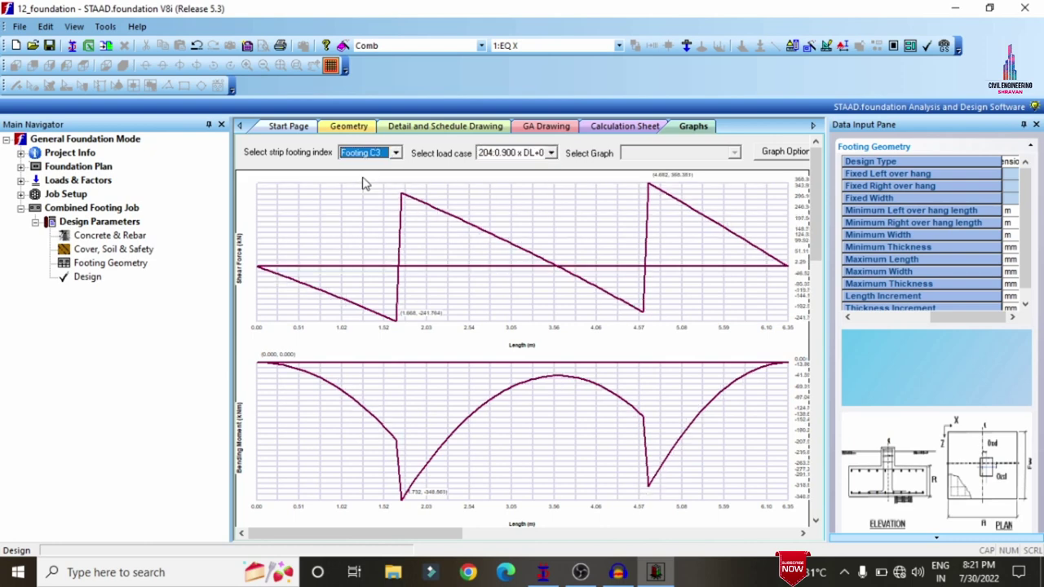
{"action": "left_click", "coordinate": [395, 153]}
{"action": "scroll", "coordinate": [397, 156], "scroll_direction": "down", "scroll_amount": 1}
{"action": "scroll", "coordinate": [397, 156], "scroll_direction": "down", "scroll_amount": 2}
{"action": "scroll", "coordinate": [398, 155], "scroll_direction": "down", "scroll_amount": 5}
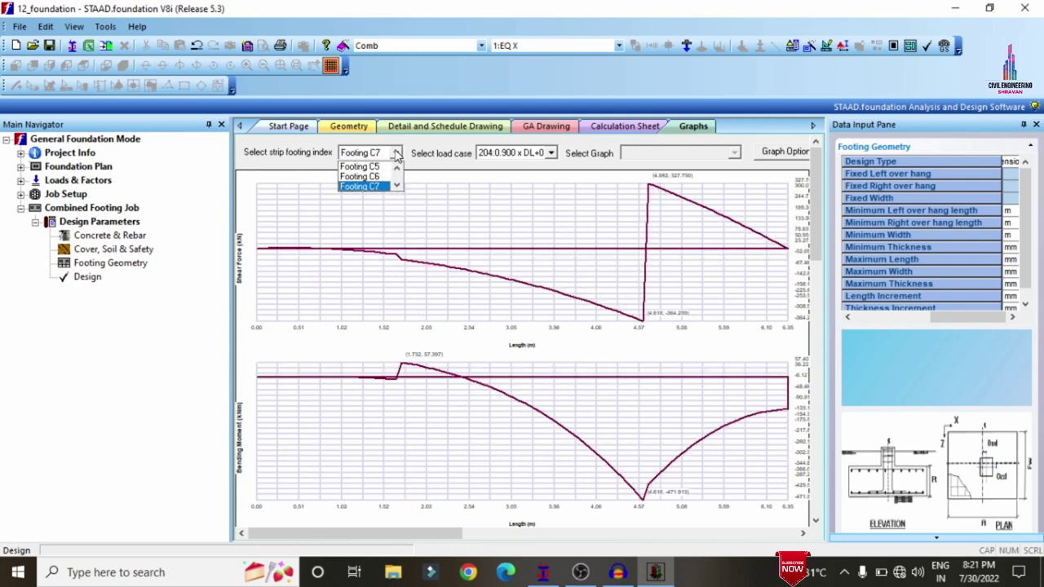
{"action": "scroll", "coordinate": [397, 156], "scroll_direction": "down", "scroll_amount": 2}
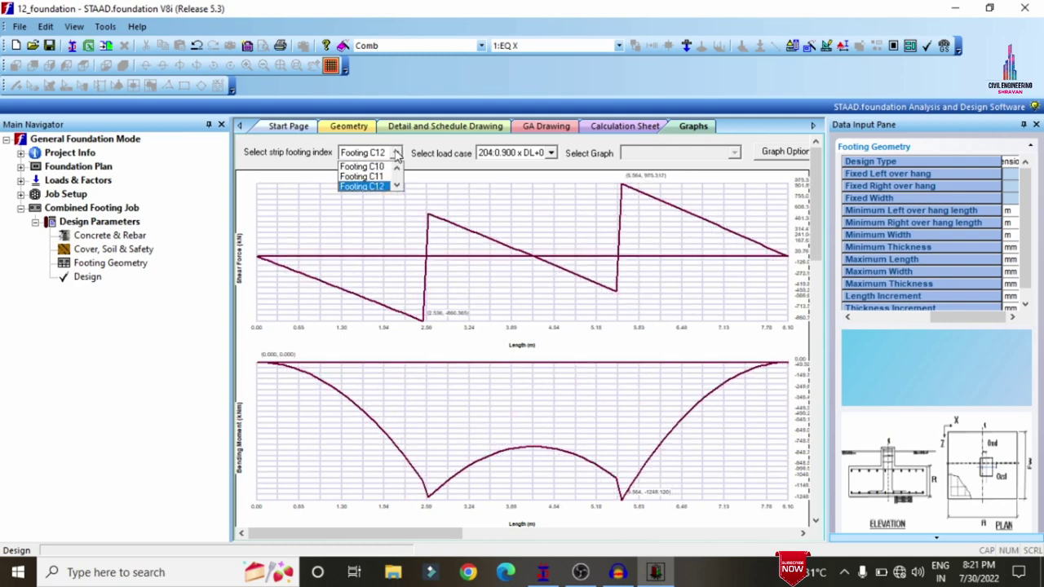
{"action": "scroll", "coordinate": [397, 155], "scroll_direction": "up", "scroll_amount": 2}
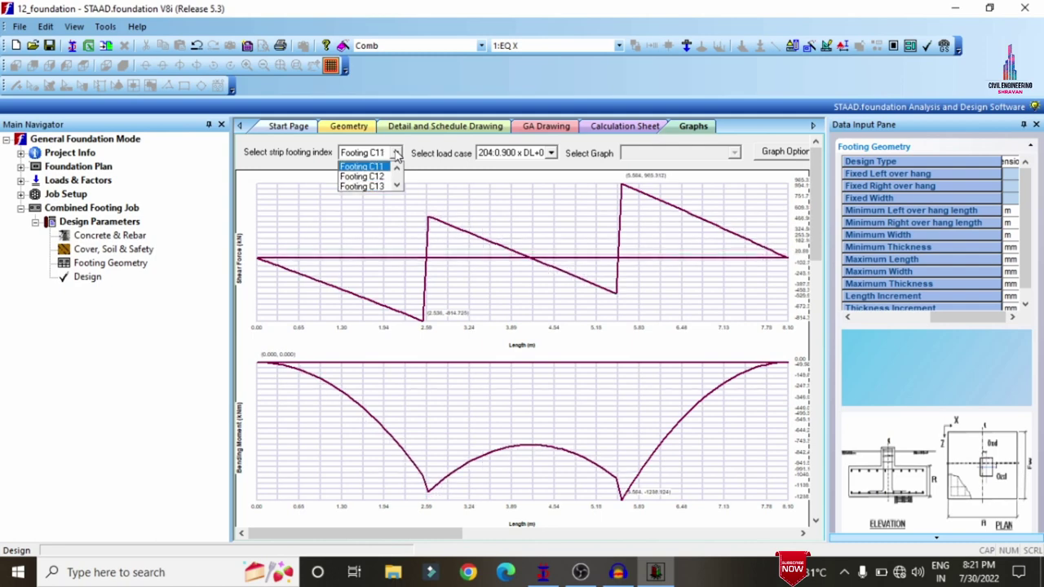
{"action": "scroll", "coordinate": [398, 156], "scroll_direction": "down", "scroll_amount": 1}
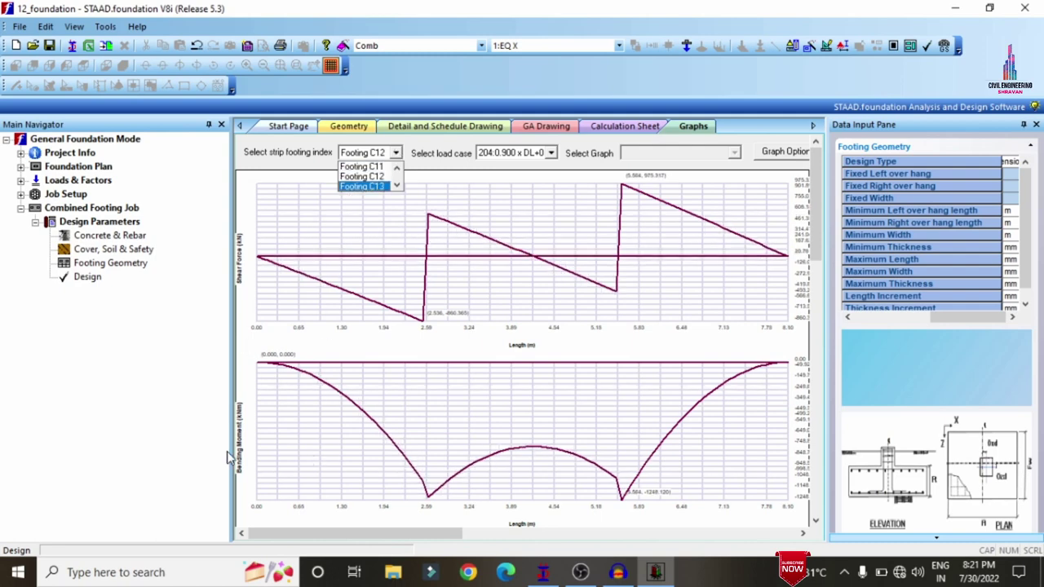
{"action": "left_click", "coordinate": [249, 230]}
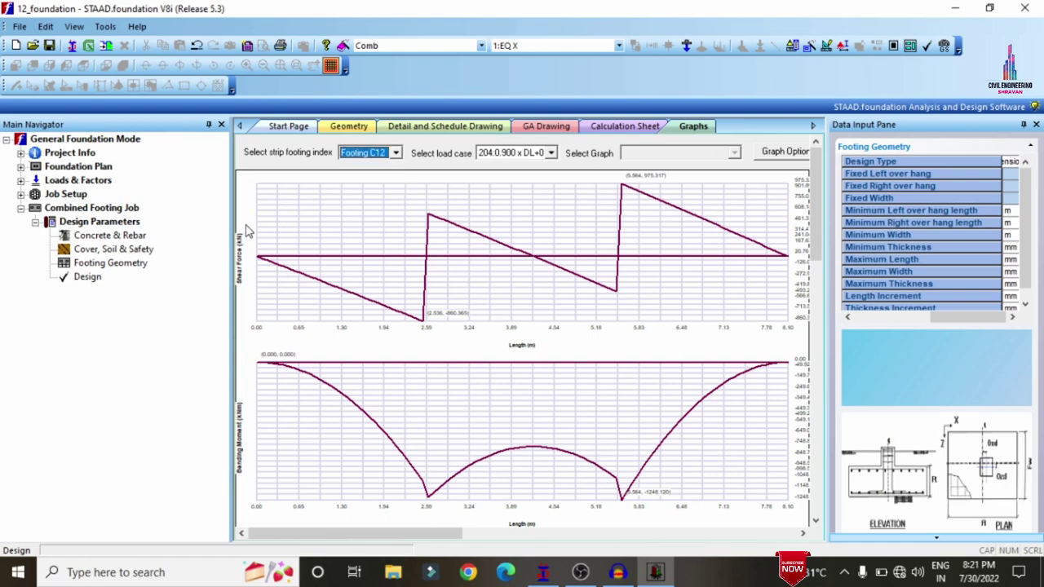
{"action": "left_click", "coordinate": [954, 8]}
{"action": "left_click", "coordinate": [916, 182]}
Step: Rotate the rendered building frame to an oblique view showing both wings
{"action": "left_click_drag", "start_coordinate": [559, 278], "coordinate": [512, 235]}
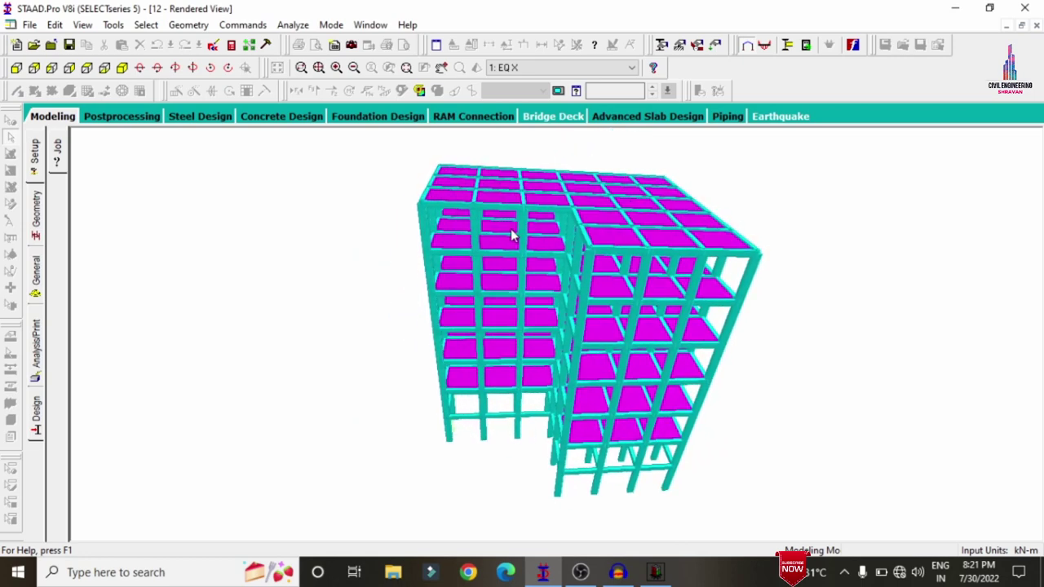